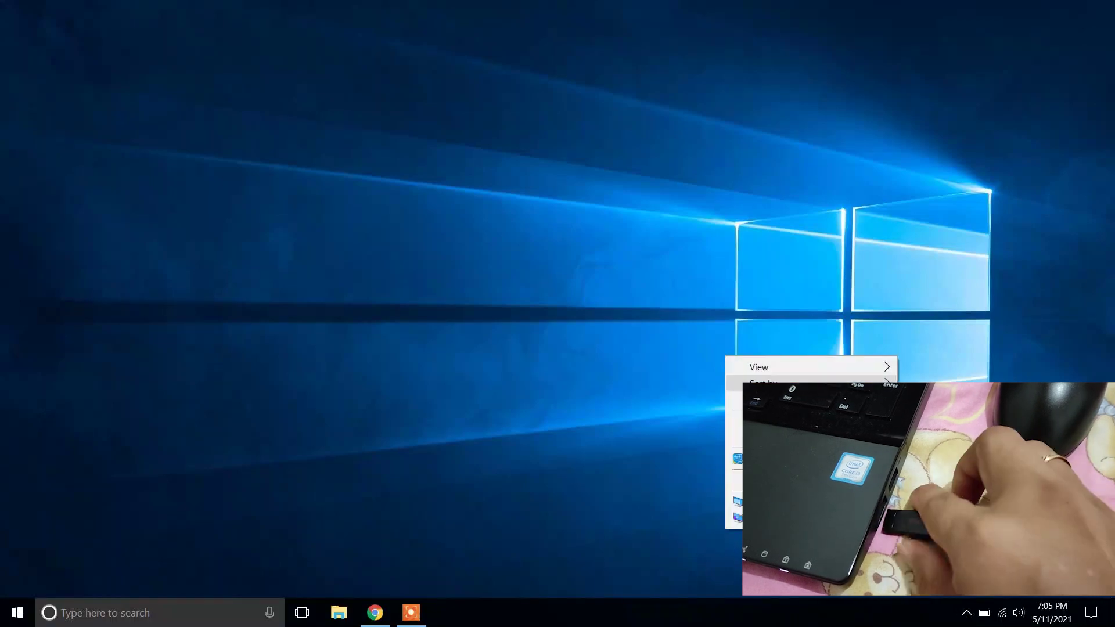
Dismiss the insert-disk prompt for drive F: and decline the scan of the newly connected USB device
click(765, 400)
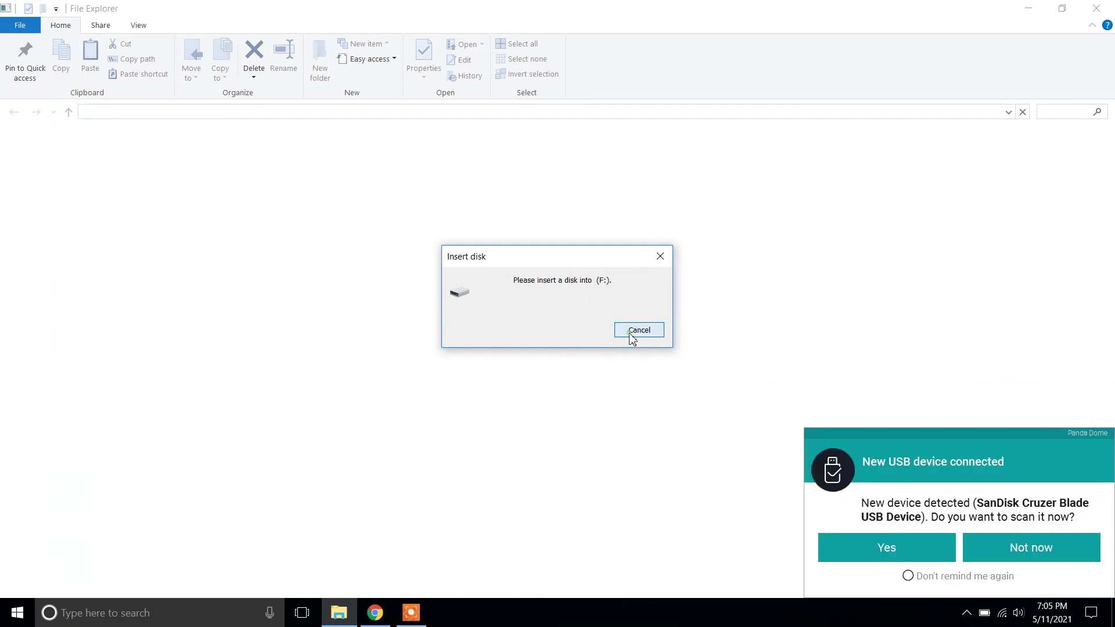
click(633, 332)
click(1025, 553)
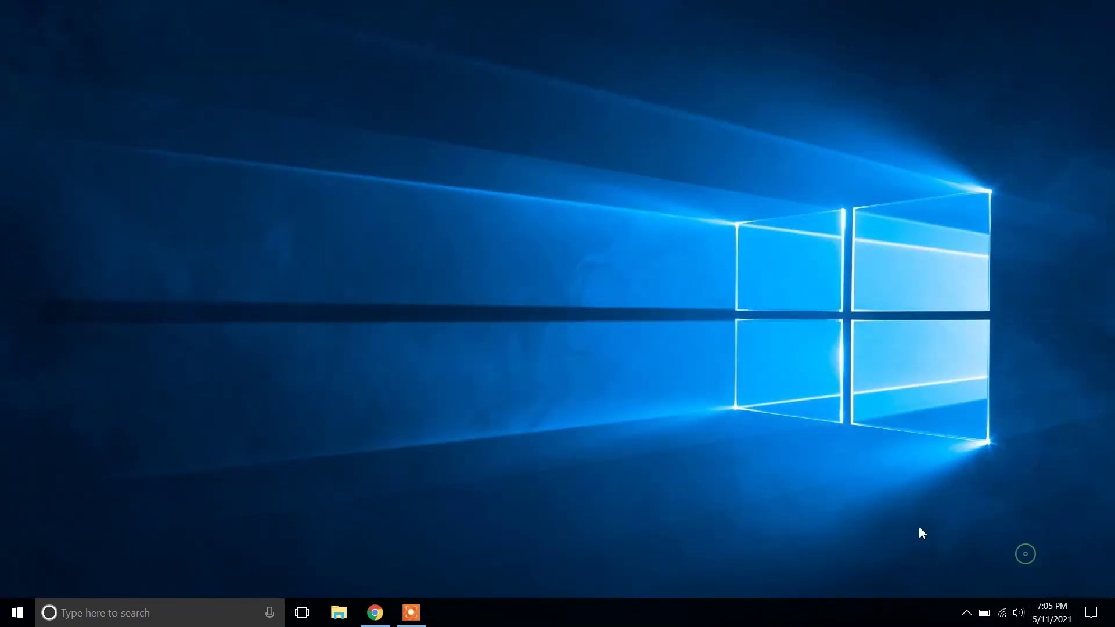
Inspect the properties of USB drive F: in This PC, and try to open the drive
click(339, 613)
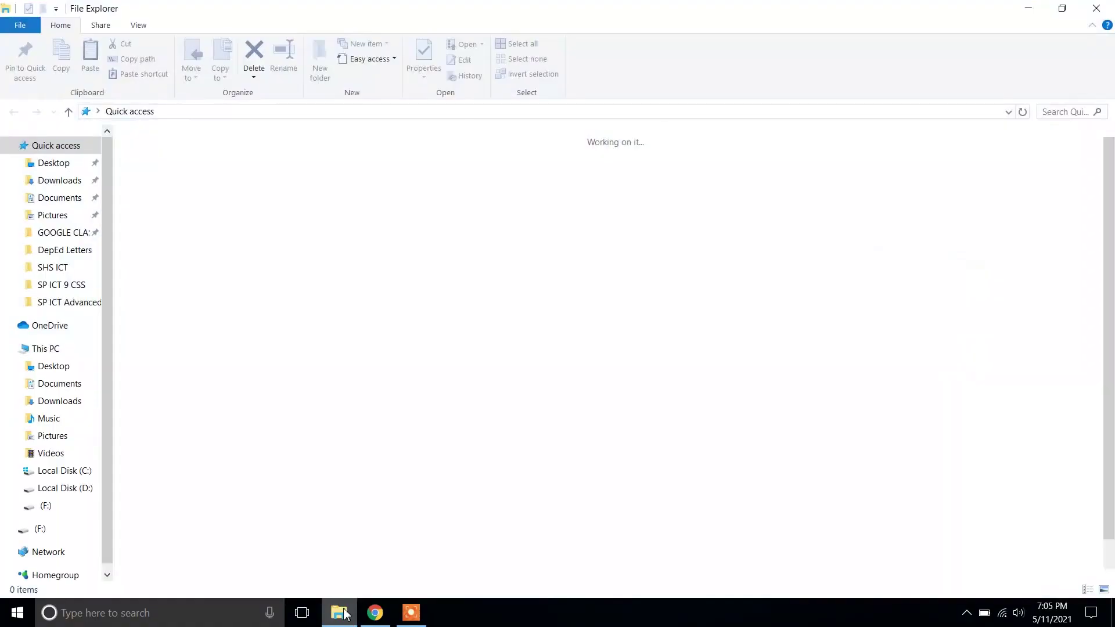
click(72, 349)
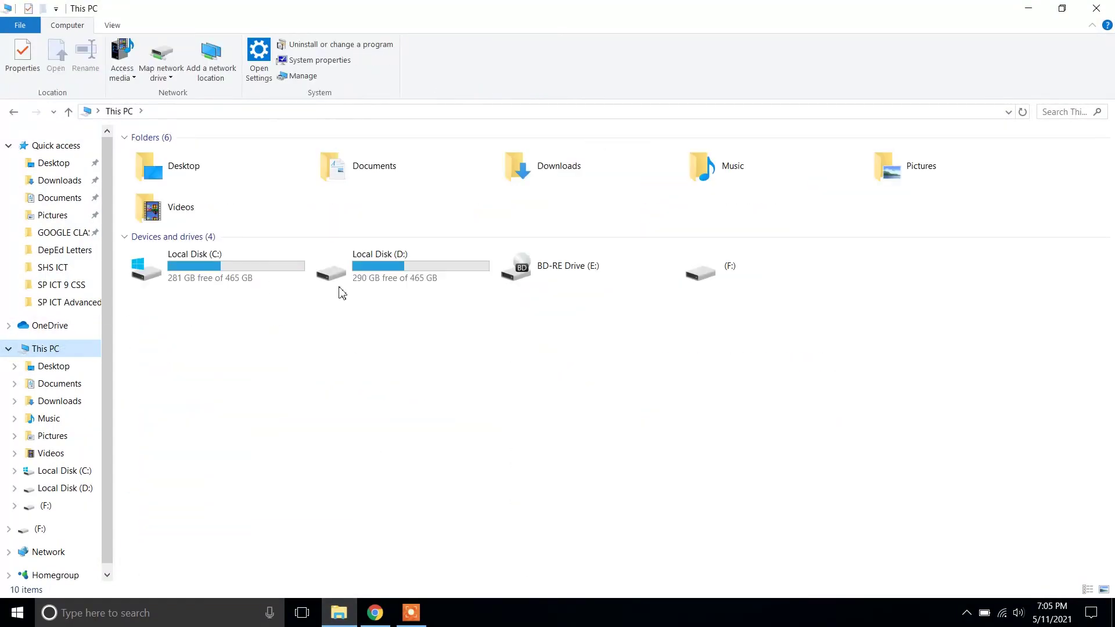
click(697, 270)
right_click(693, 272)
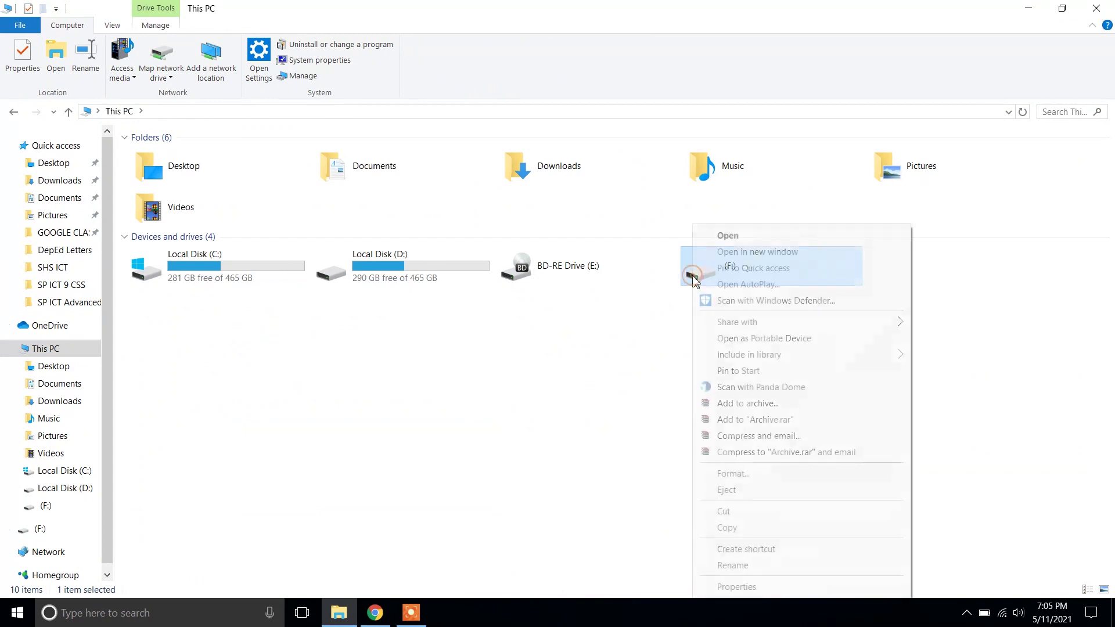
click(733, 586)
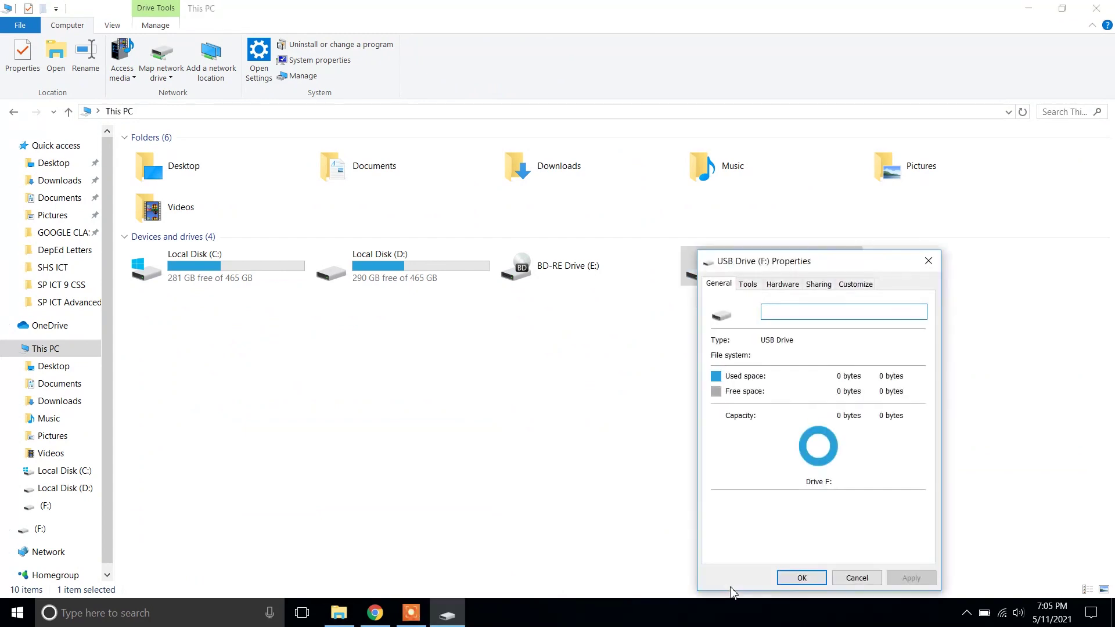
click(927, 261)
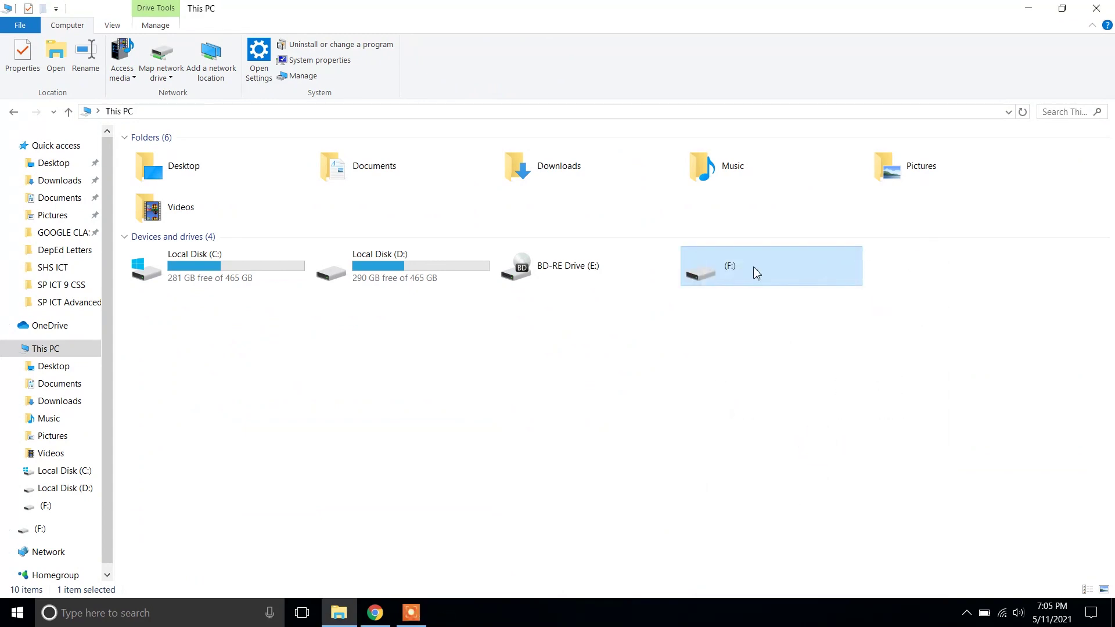
double_click(697, 274)
click(651, 329)
Set up a format of drive F: with unknown capacity, the FAT (Default) file system and default allocation size
right_click(746, 250)
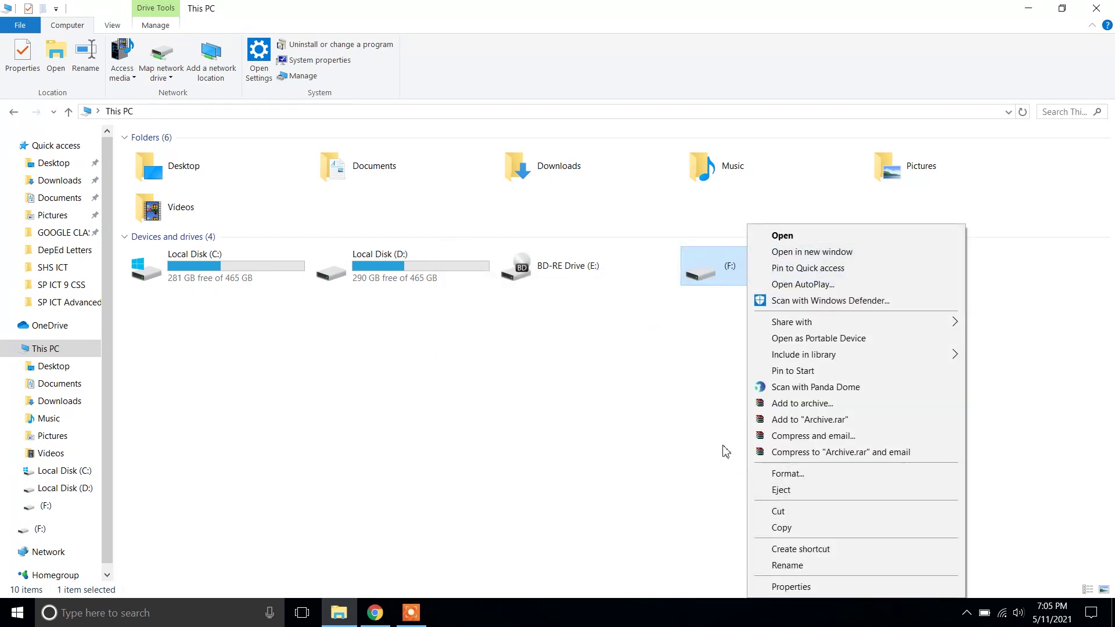
click(784, 475)
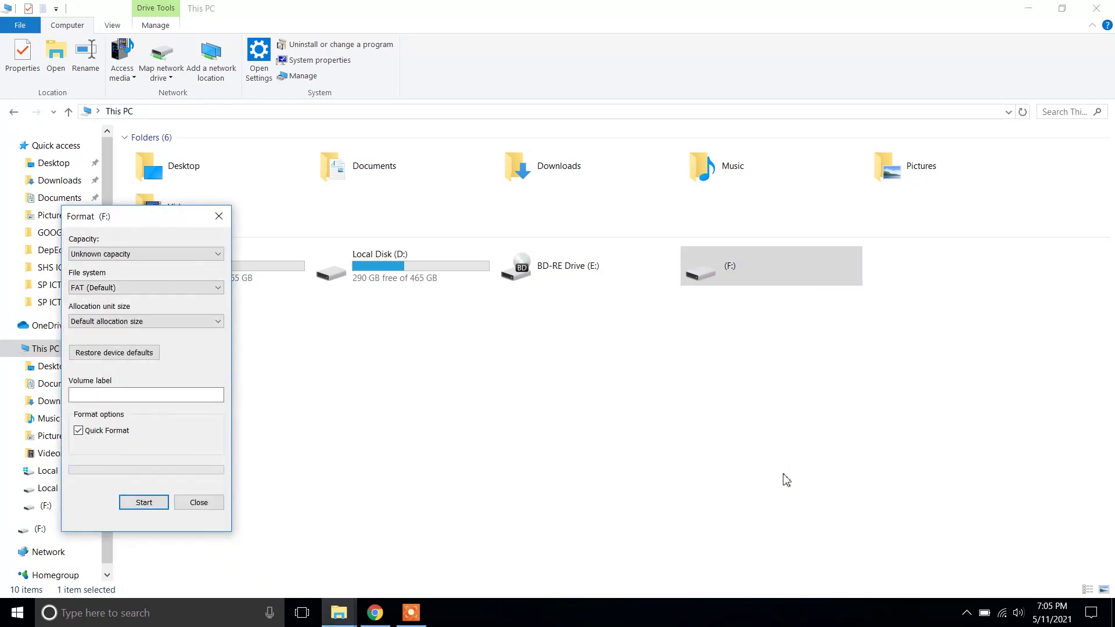
drag(165, 223, 518, 203)
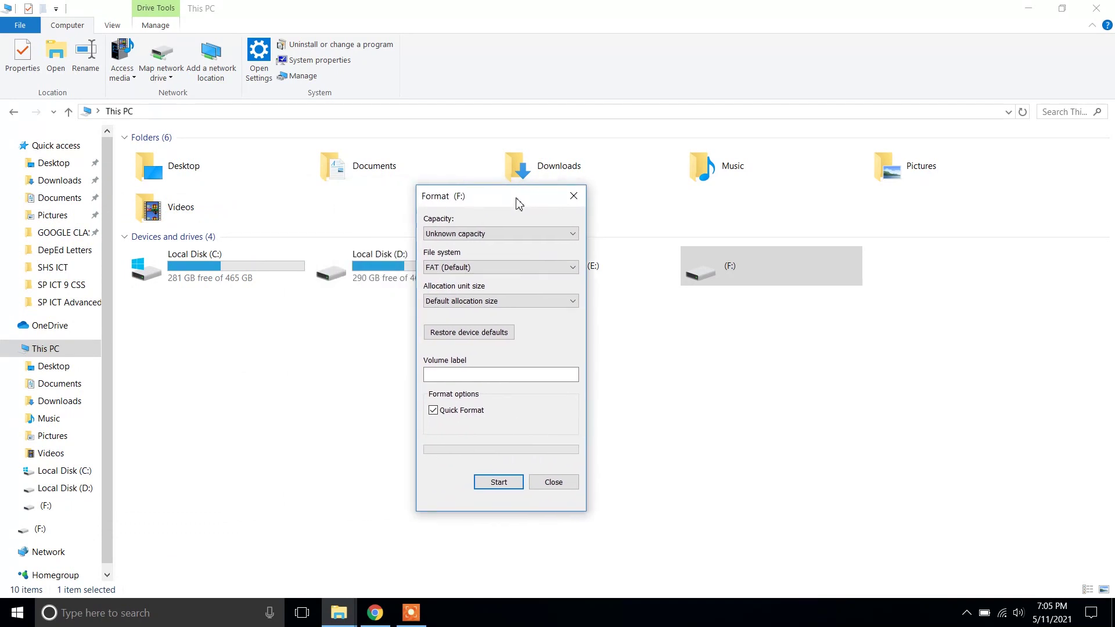
click(506, 235)
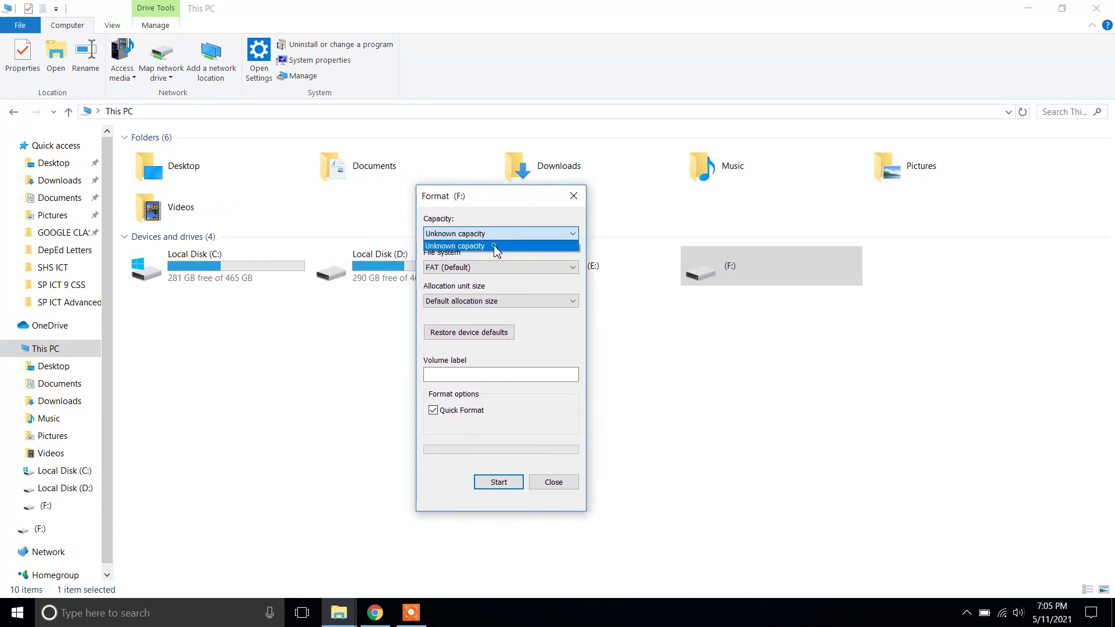
click(496, 246)
click(485, 269)
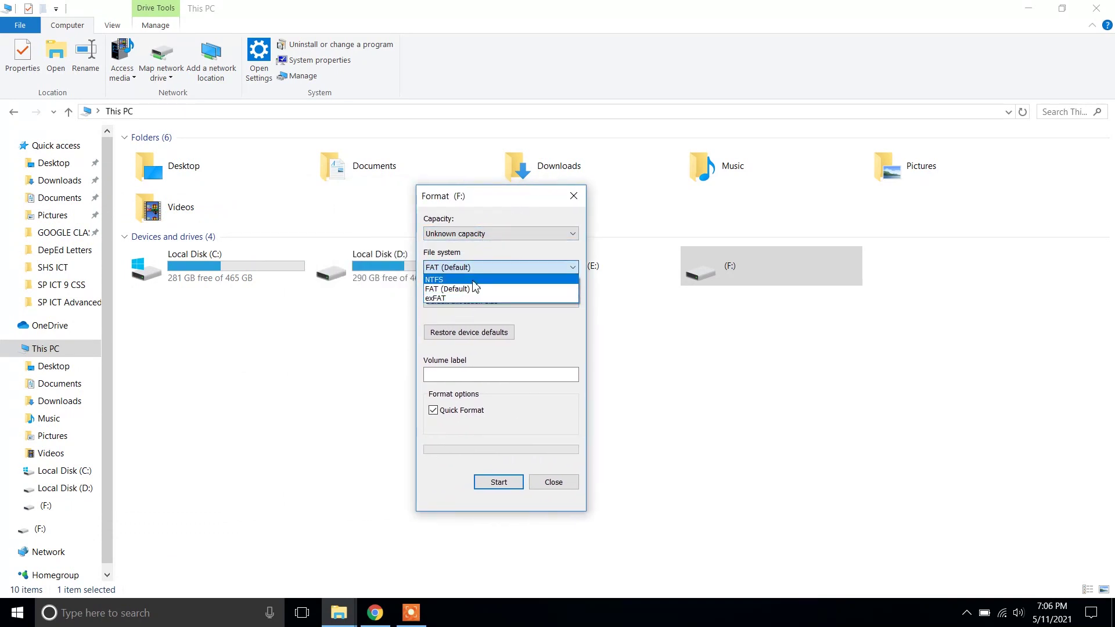
click(472, 289)
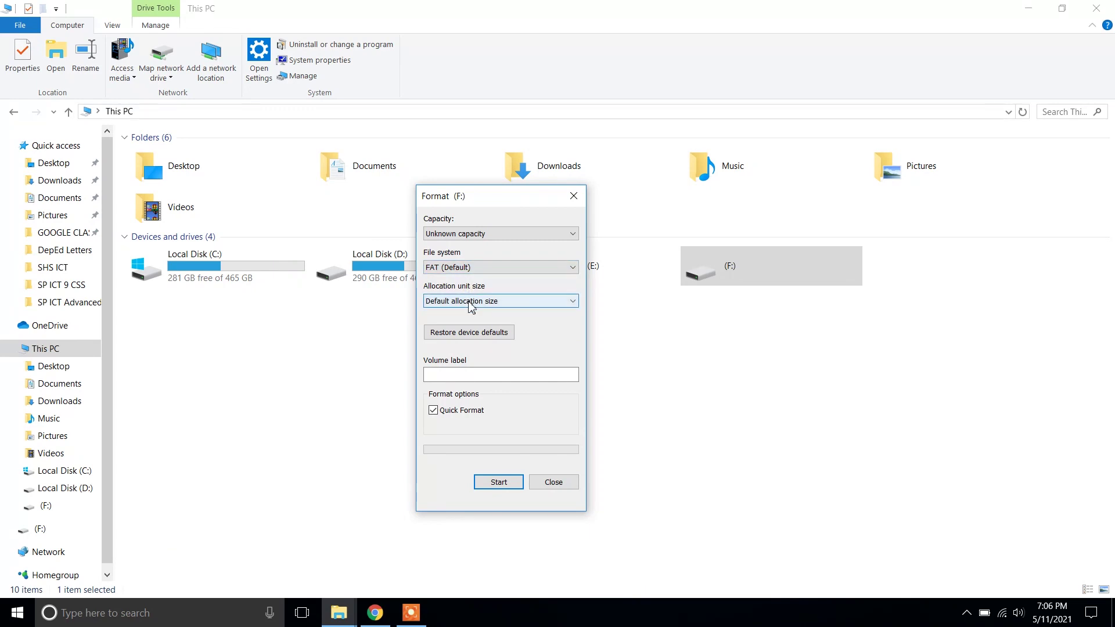
click(471, 308)
click(473, 313)
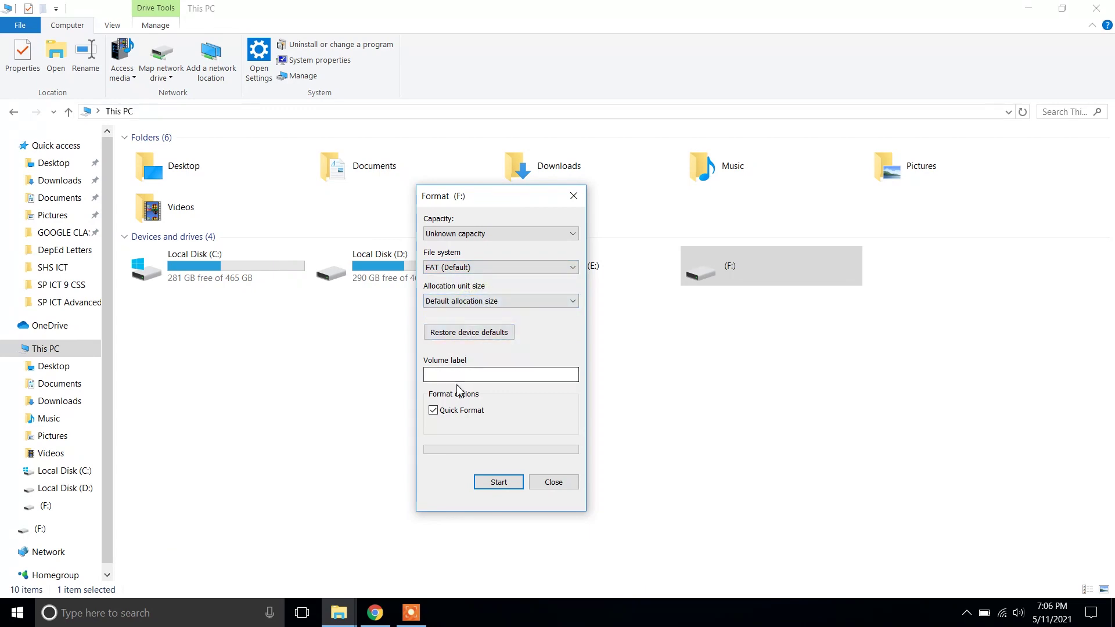
Try to quick-format drive F:, accepting the data-erase warning, and close the Format dialog and File Explorer
click(498, 483)
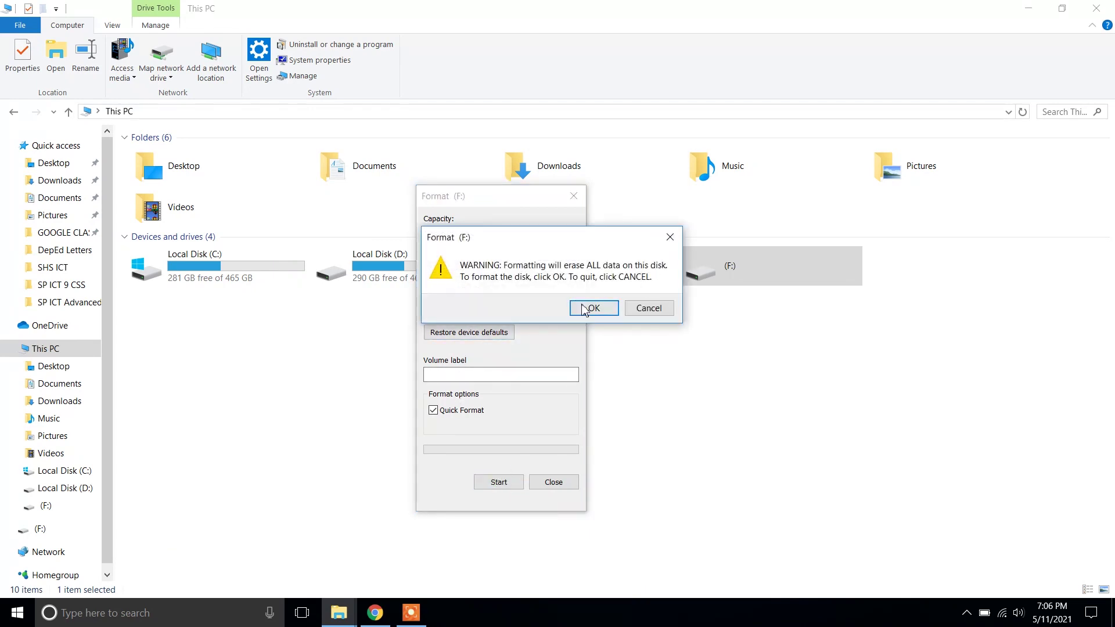
click(584, 308)
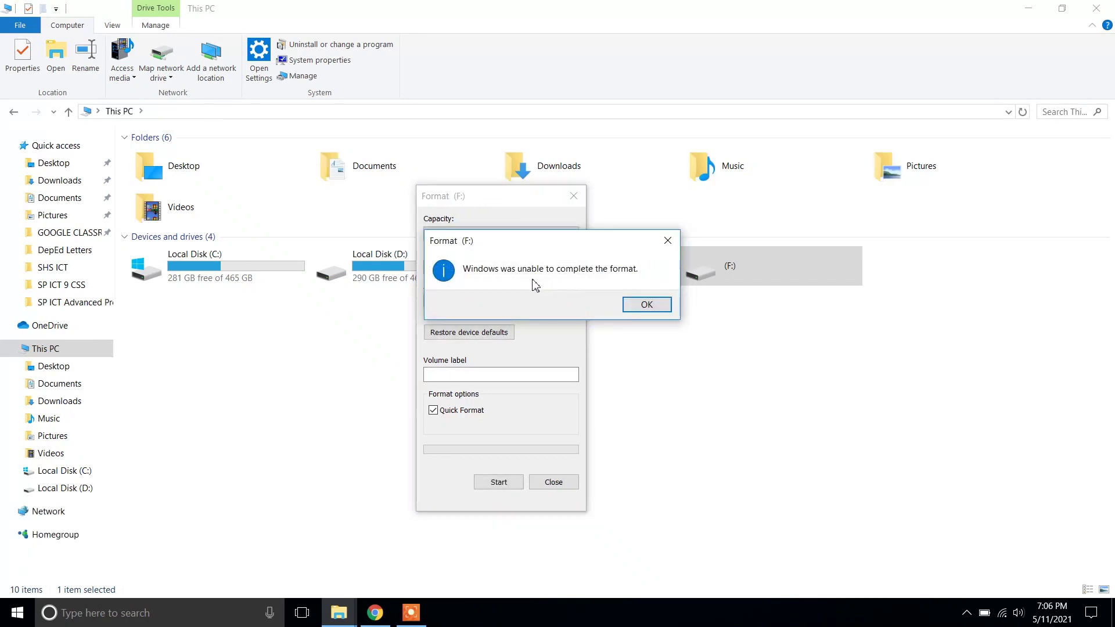
drag(592, 251, 717, 273)
click(765, 336)
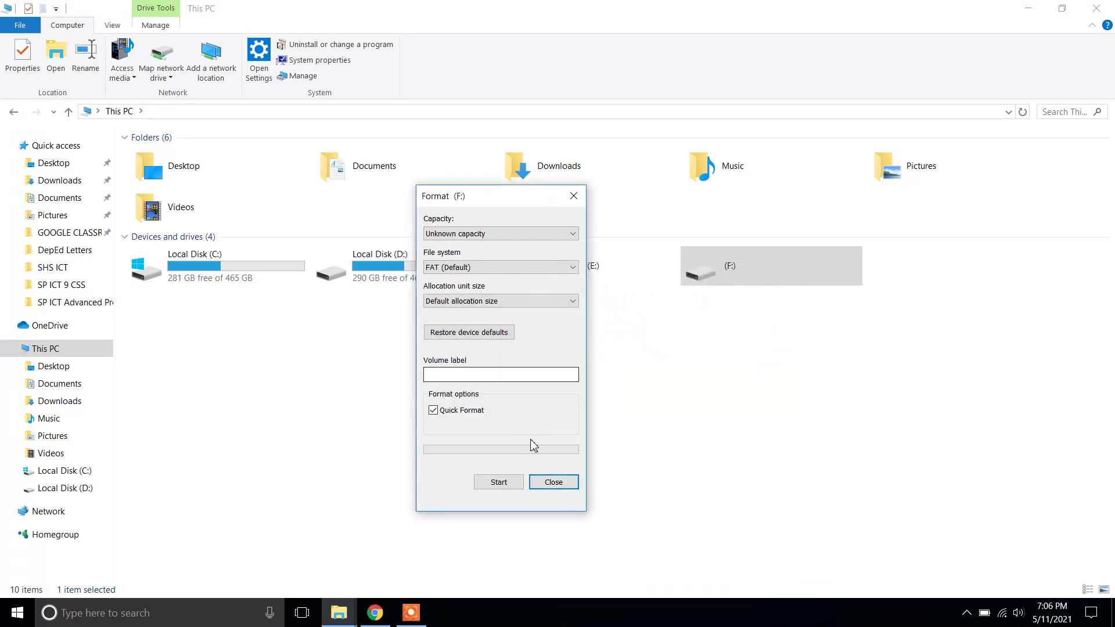
click(554, 481)
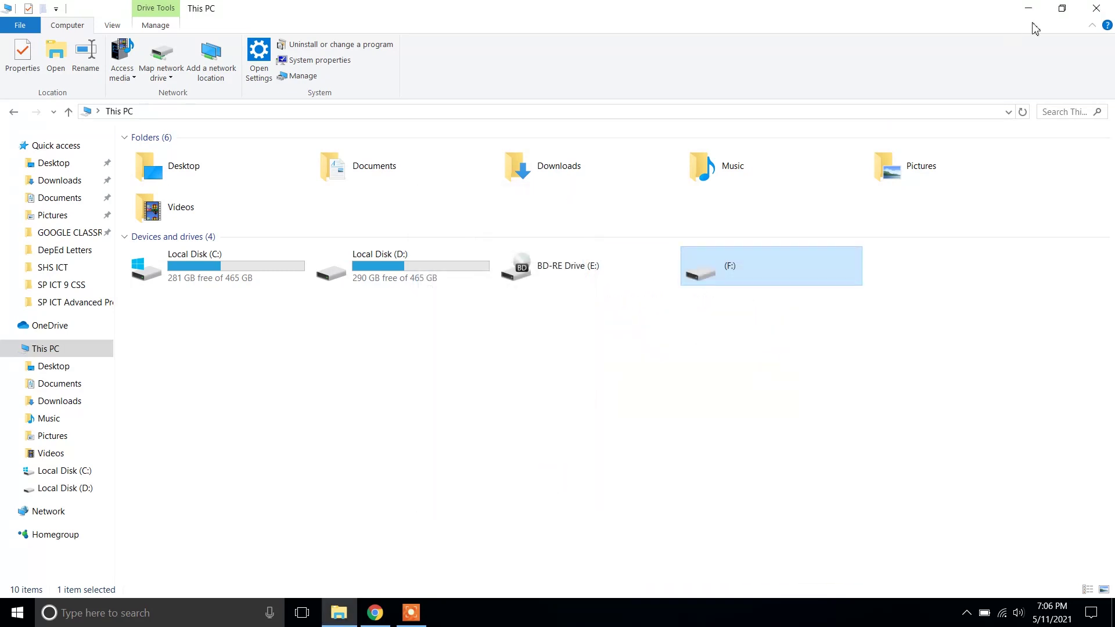
click(1099, 9)
right_click(633, 211)
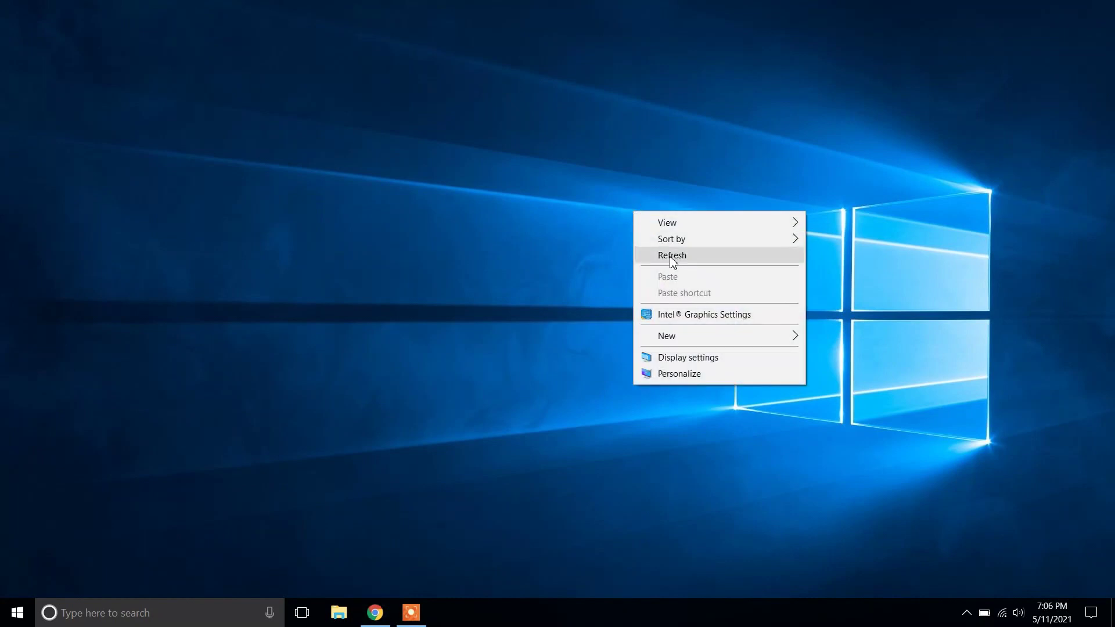
click(668, 257)
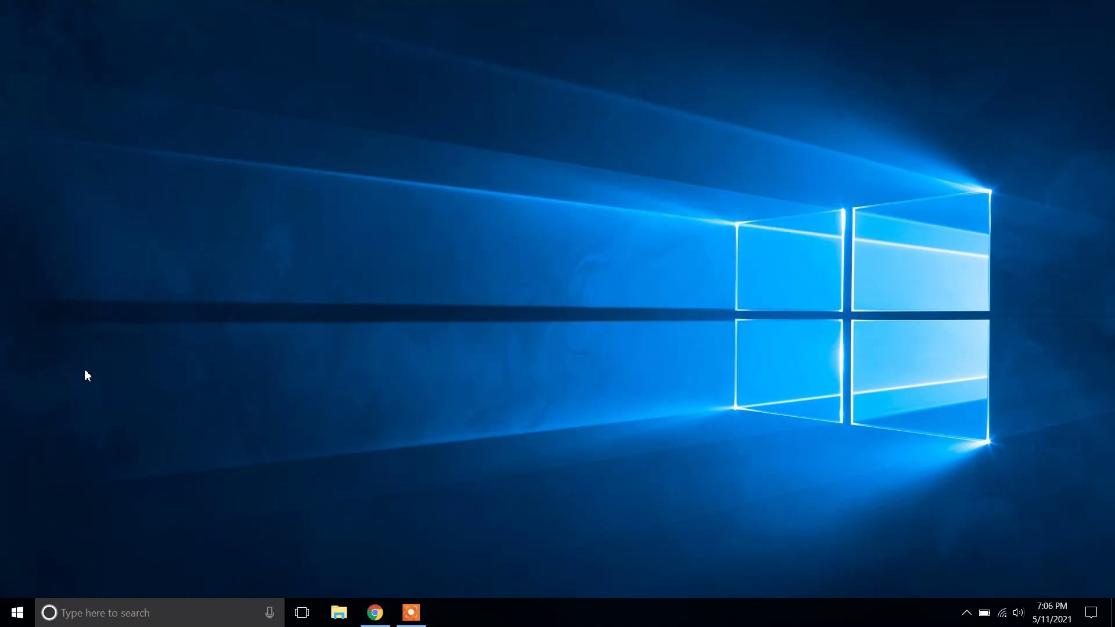
Open Disk Management in Computer Management and select the unallocated space on removable Disk 1
click(22, 611)
text(comp)
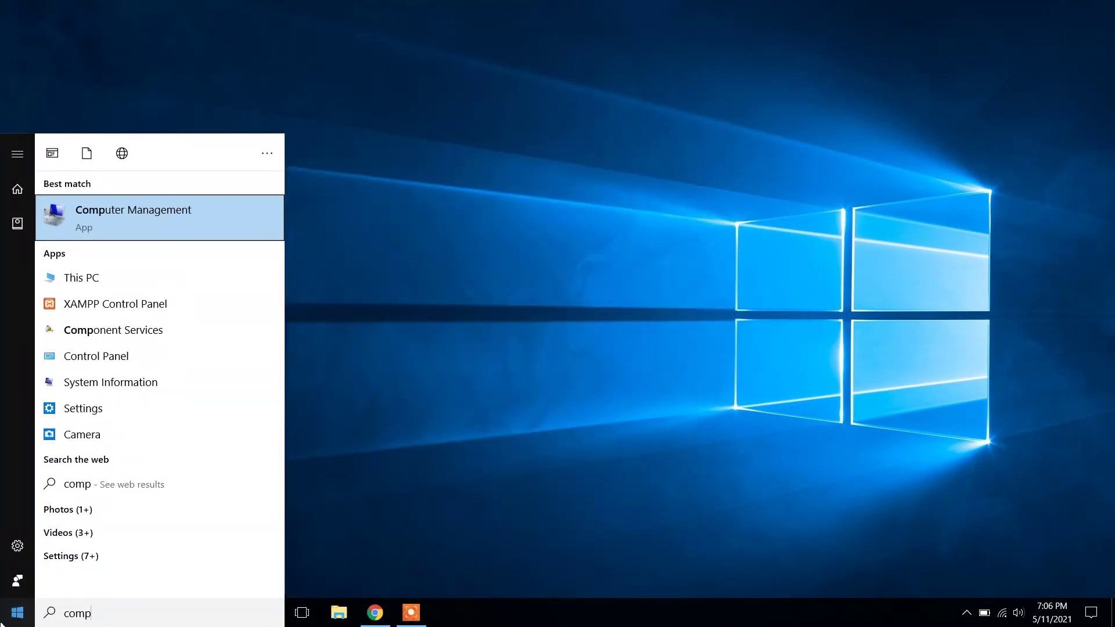
click(159, 223)
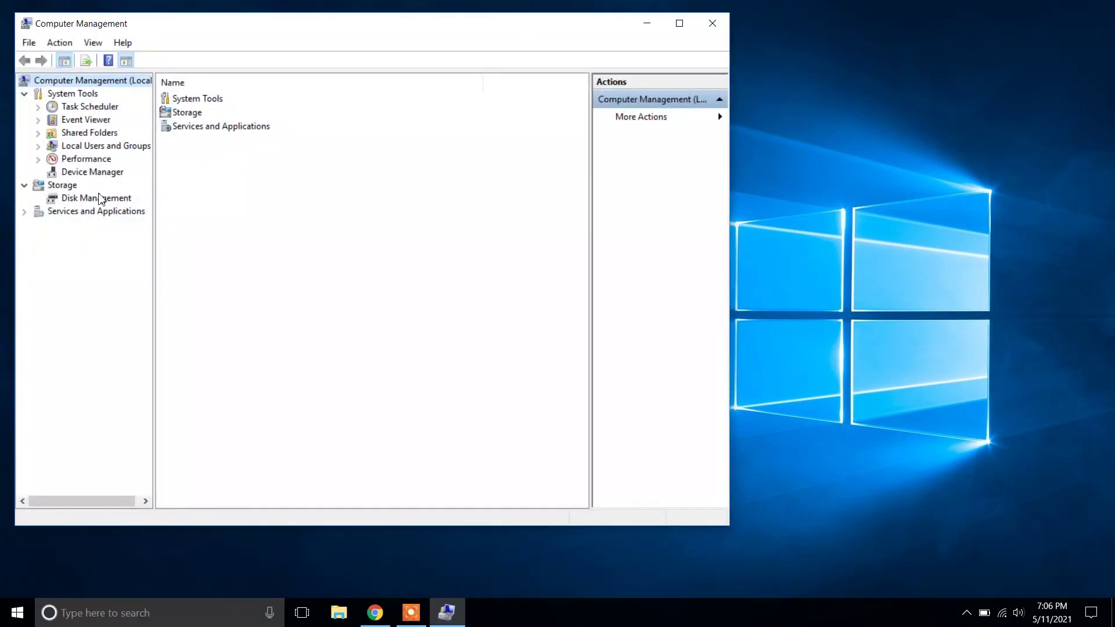
click(100, 200)
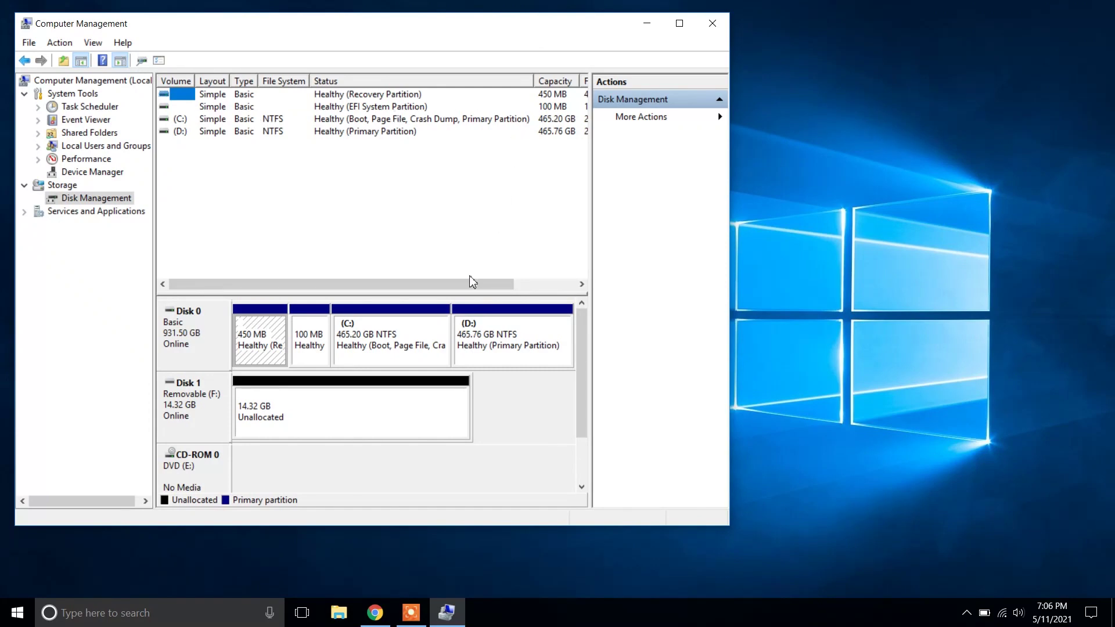
drag(465, 285, 356, 293)
click(272, 414)
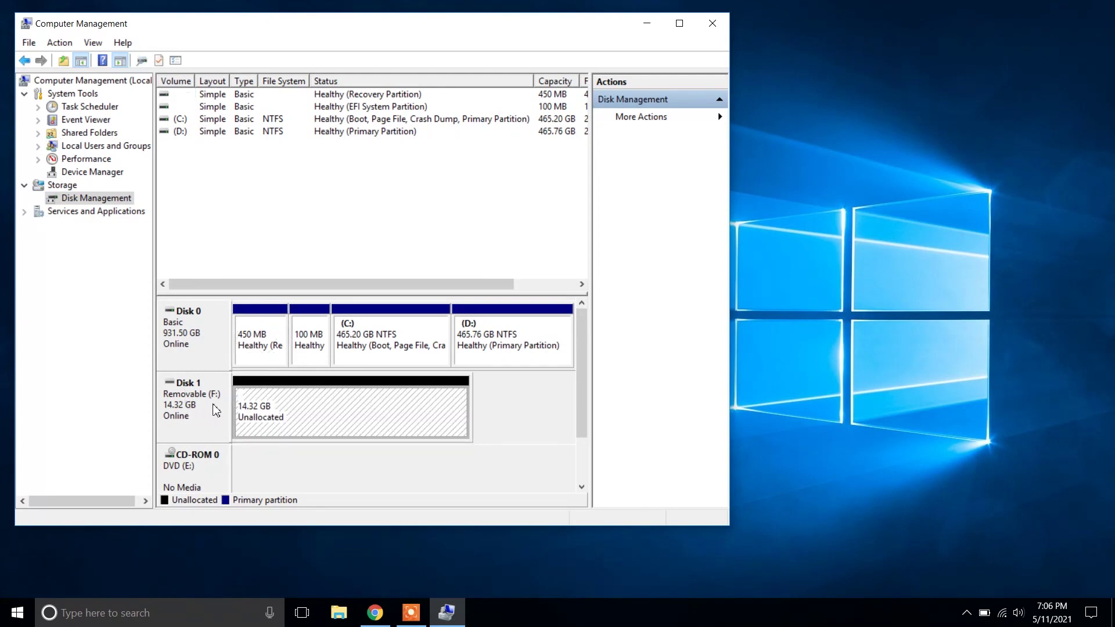
Open This PC in File Explorer and move its window aside to compare its drives with Disk Management
click(338, 613)
double_click(660, 16)
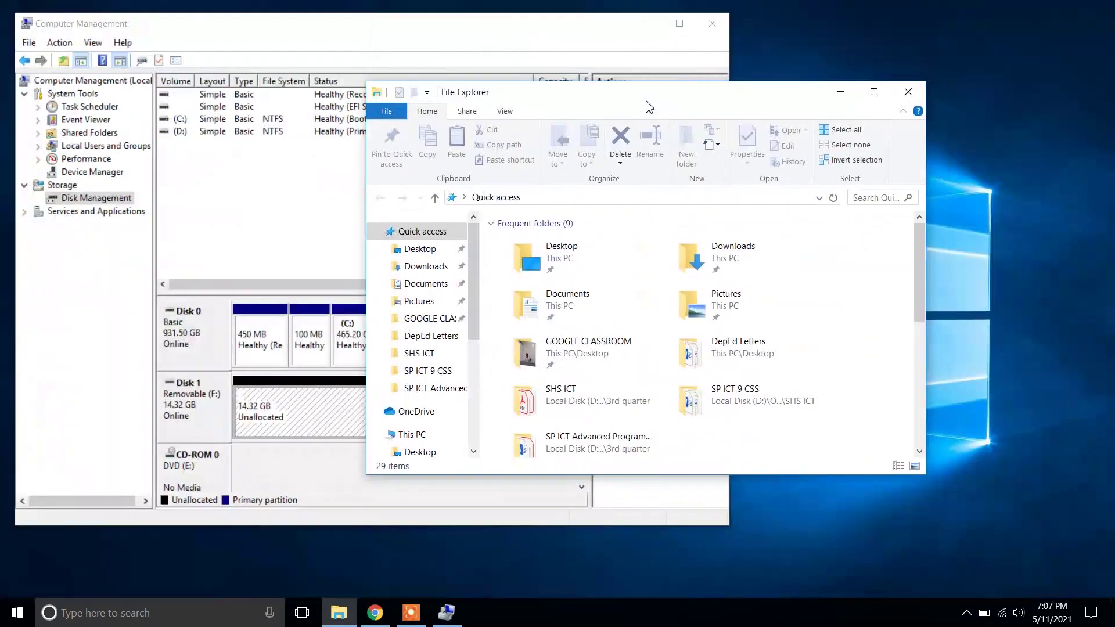
click(409, 434)
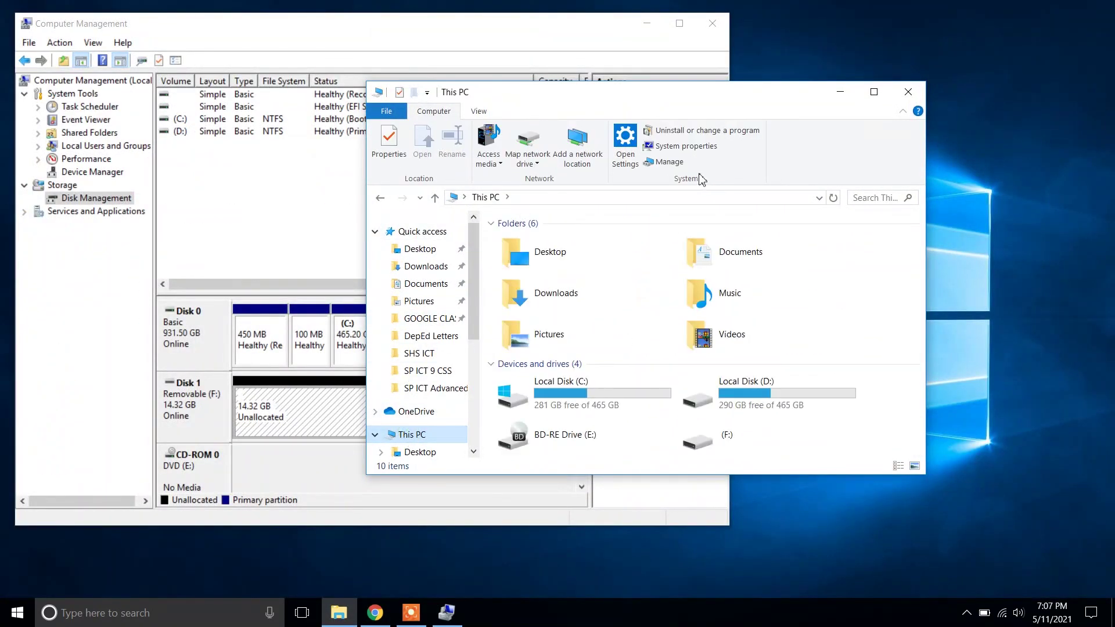
drag(775, 94, 874, 48)
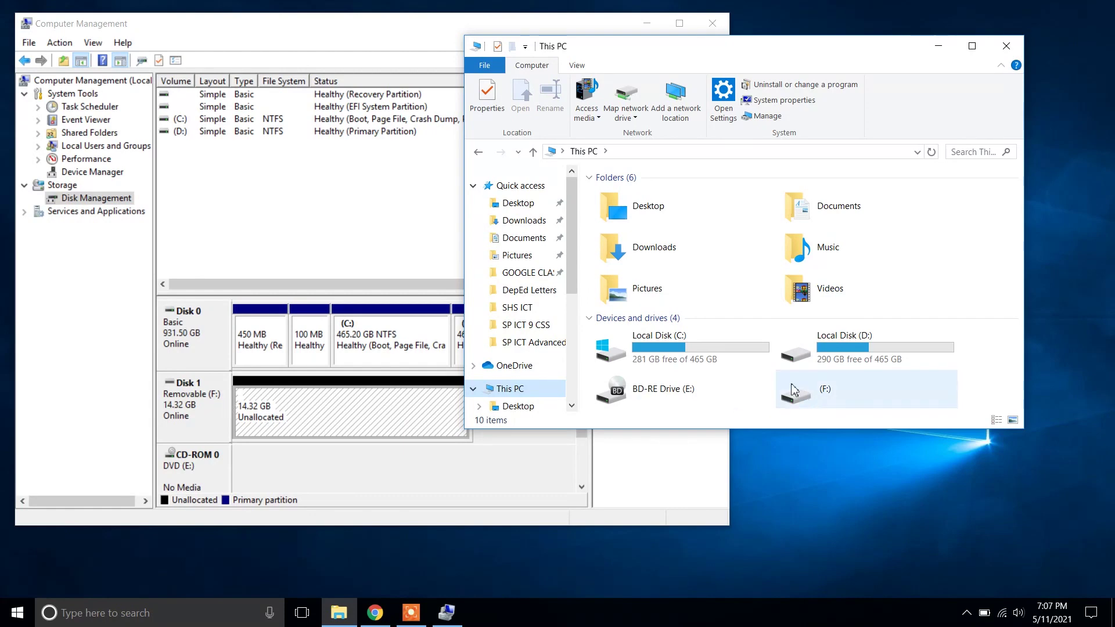
Create a 14662 MB simple volume on Disk 1 with drive letter G, FAT32 quick format and label New Volume, and decline the USB scan
click(300, 421)
right_click(300, 420)
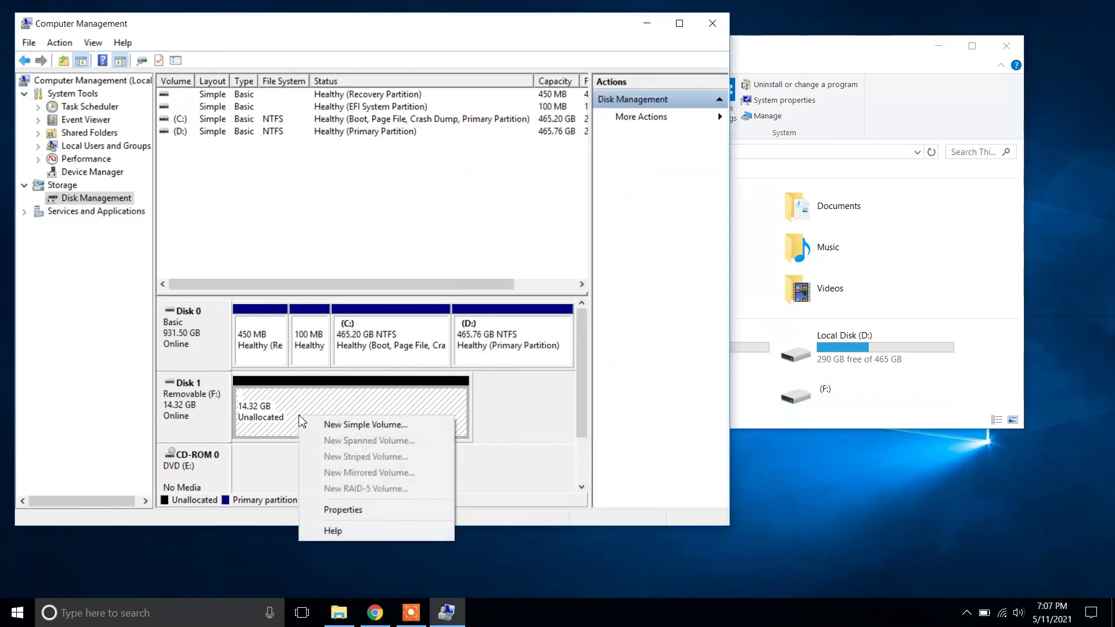
click(347, 426)
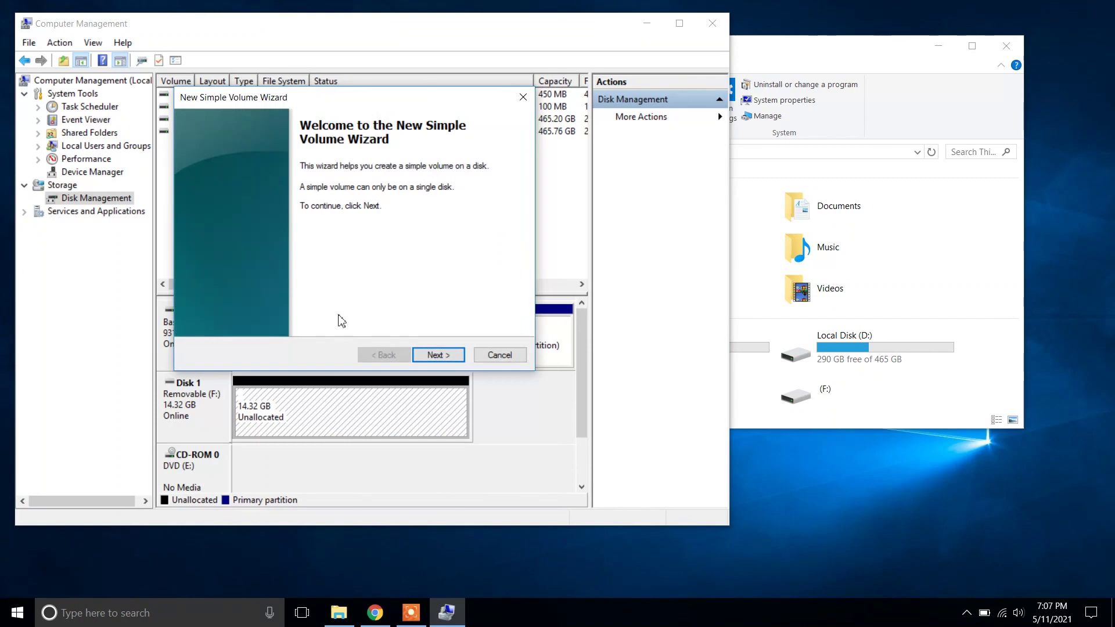
click(438, 358)
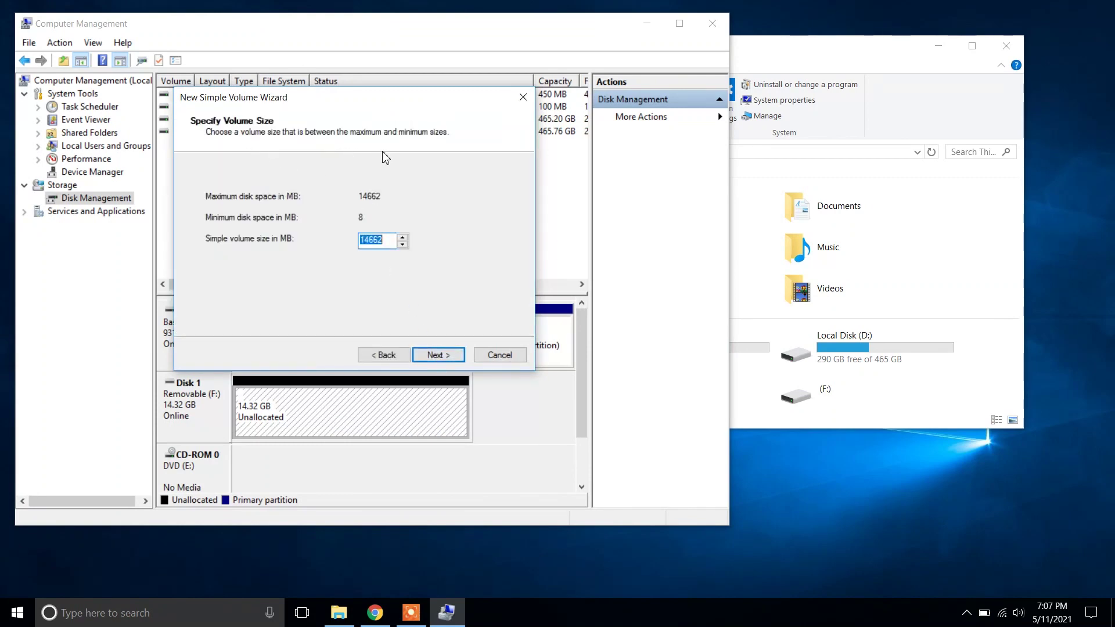
click(436, 358)
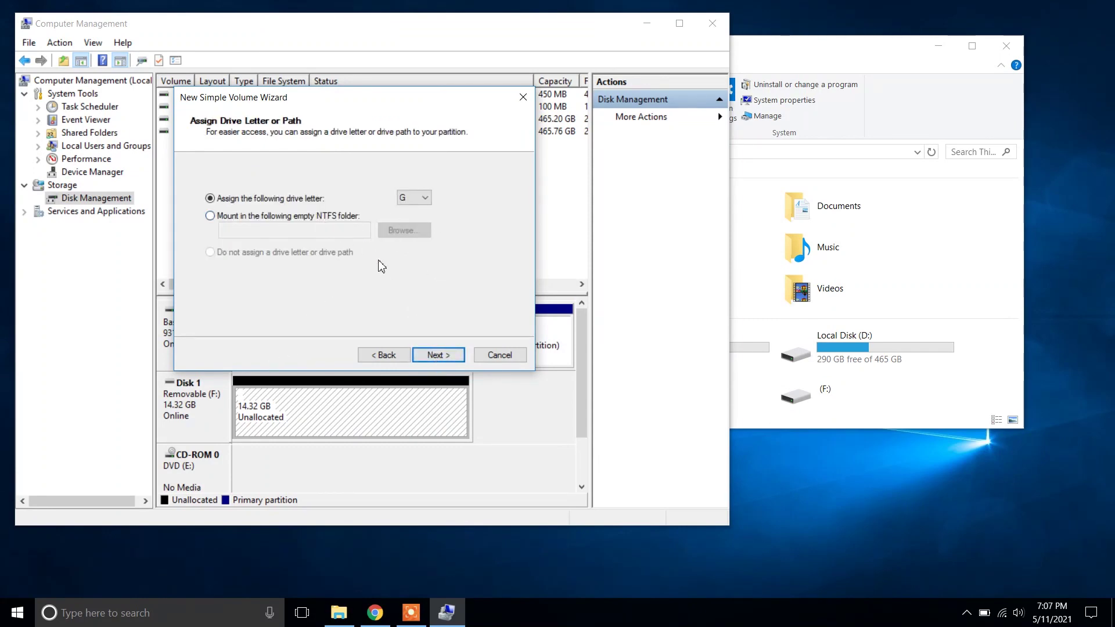
click(440, 357)
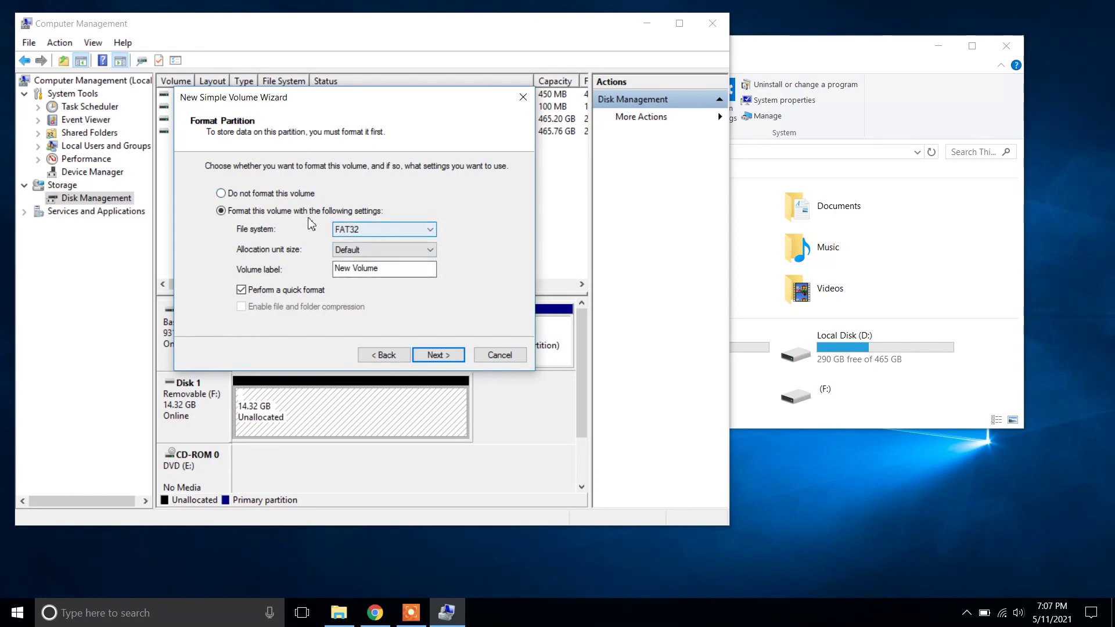
click(436, 356)
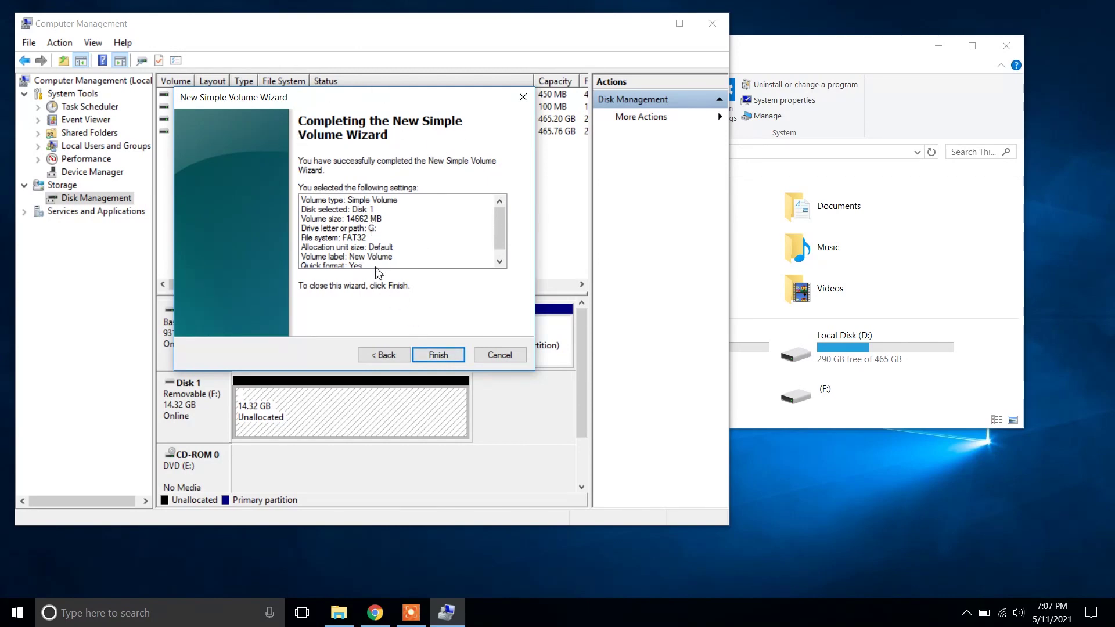
click(438, 356)
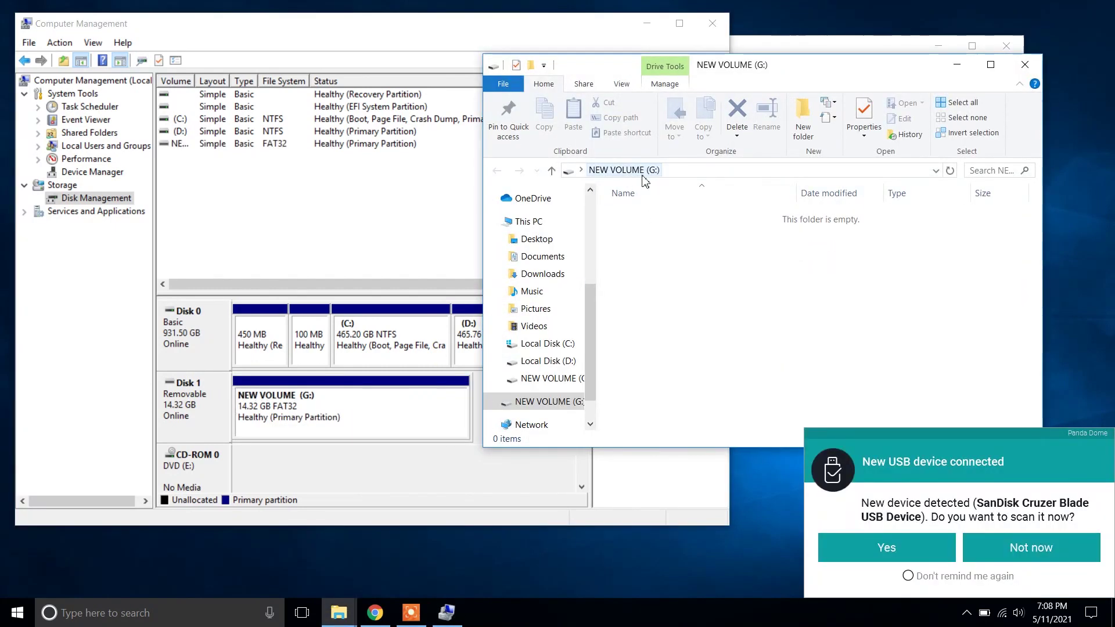
click(983, 557)
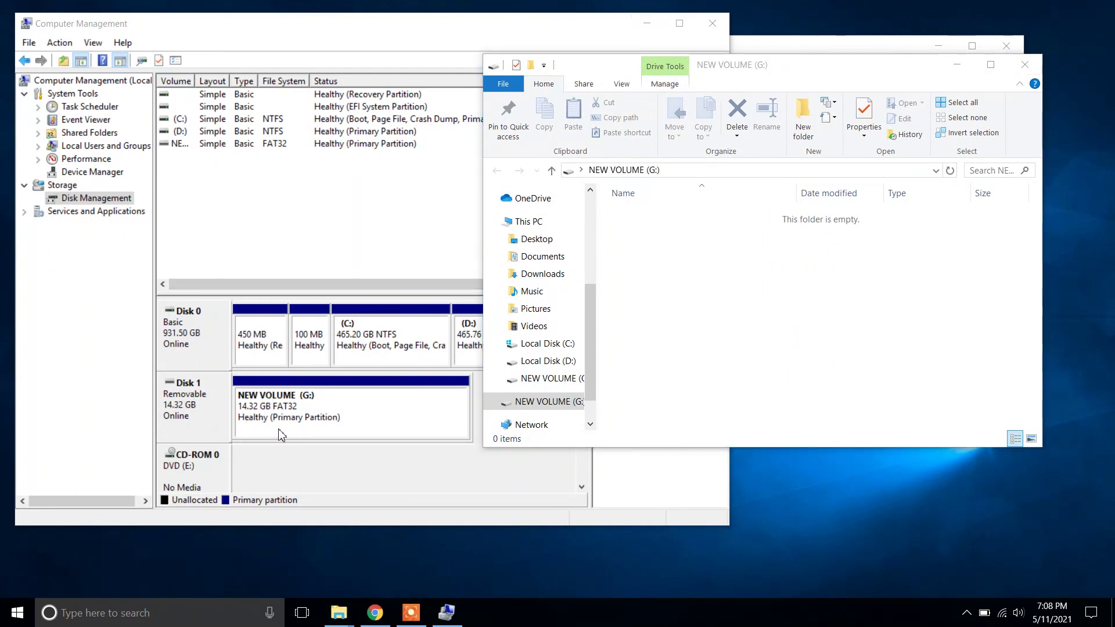
Close Computer Management and the empty drive G window, and check the properties of NEW VOLUME (G:) in This PC
click(712, 24)
click(1025, 65)
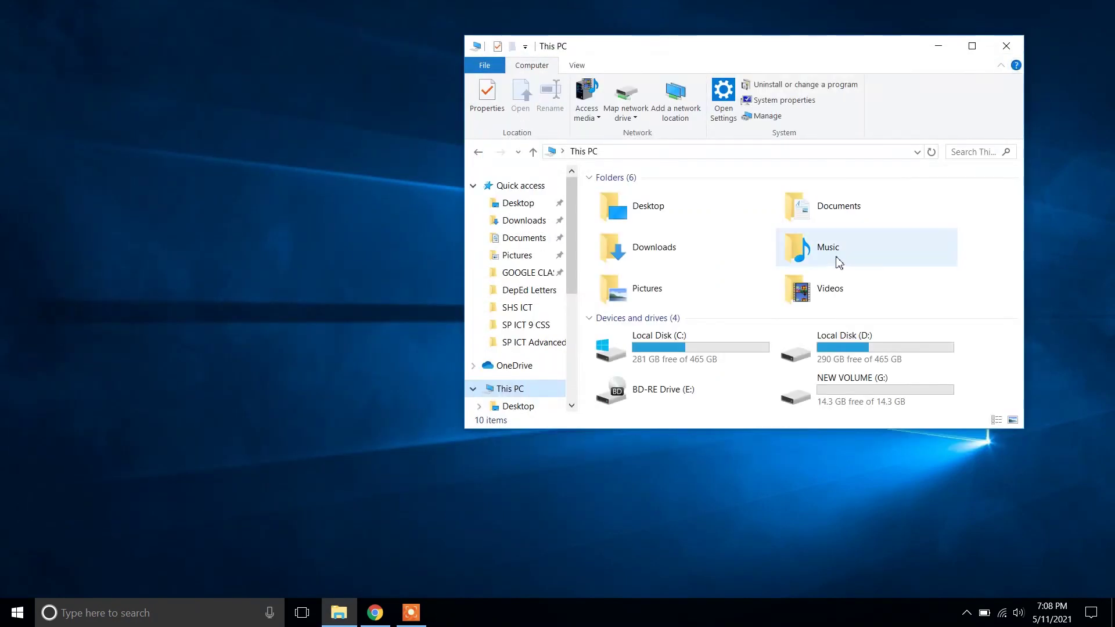
right_click(862, 392)
key(Escape)
right_click(864, 400)
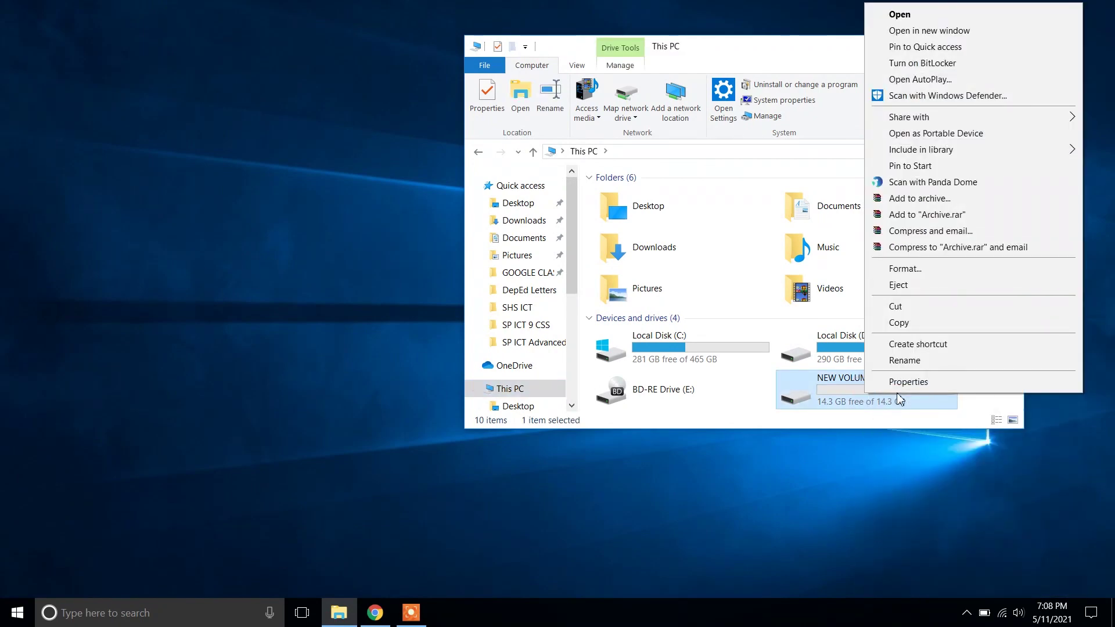
click(899, 400)
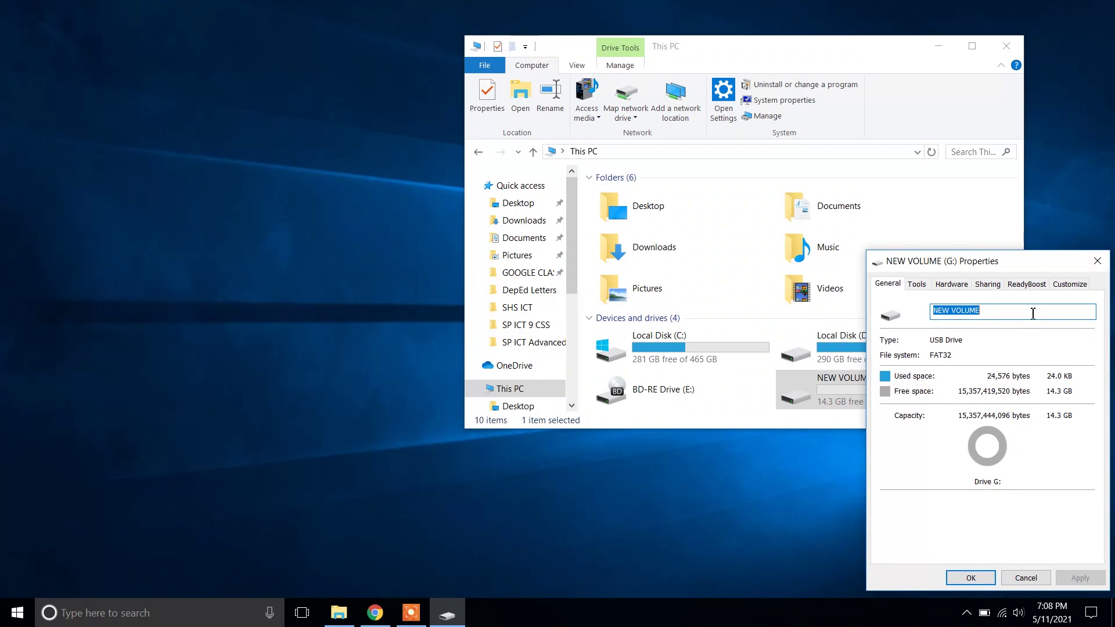
click(1097, 261)
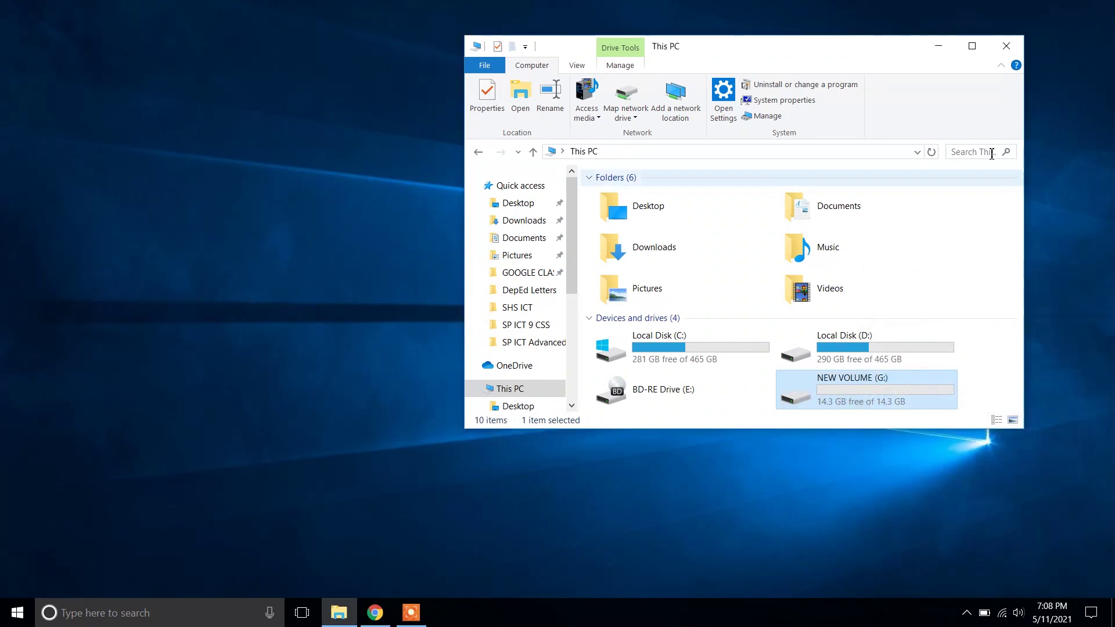
Close File Explorer and refresh the desktop
click(1016, 54)
right_click(623, 174)
click(655, 220)
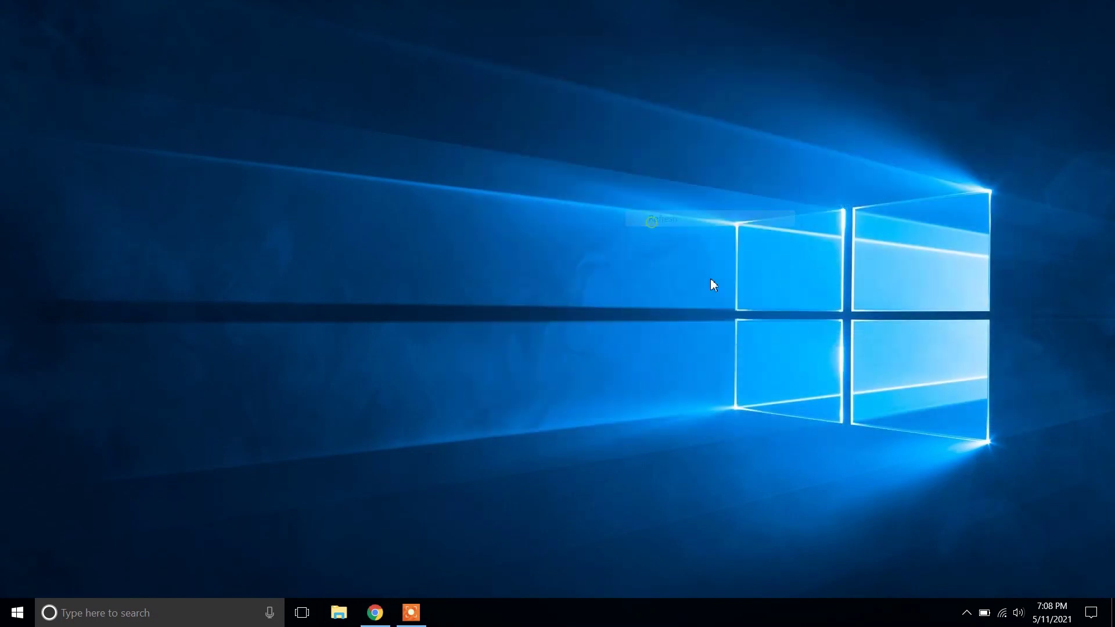
Safely eject the newly formatted USB flash drive
click(966, 613)
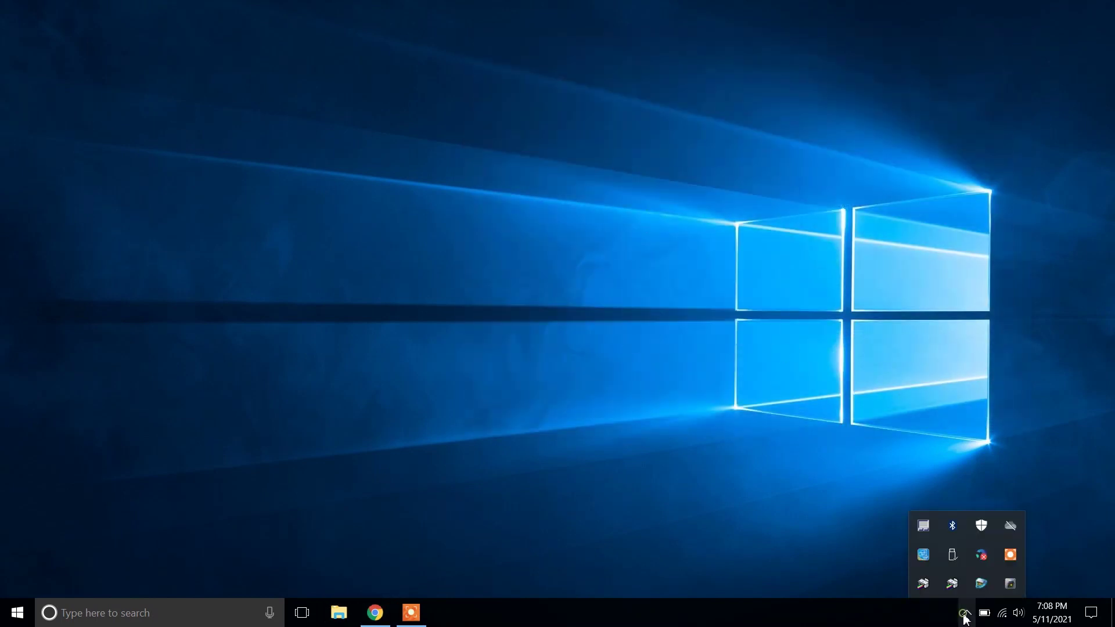
click(953, 555)
click(963, 528)
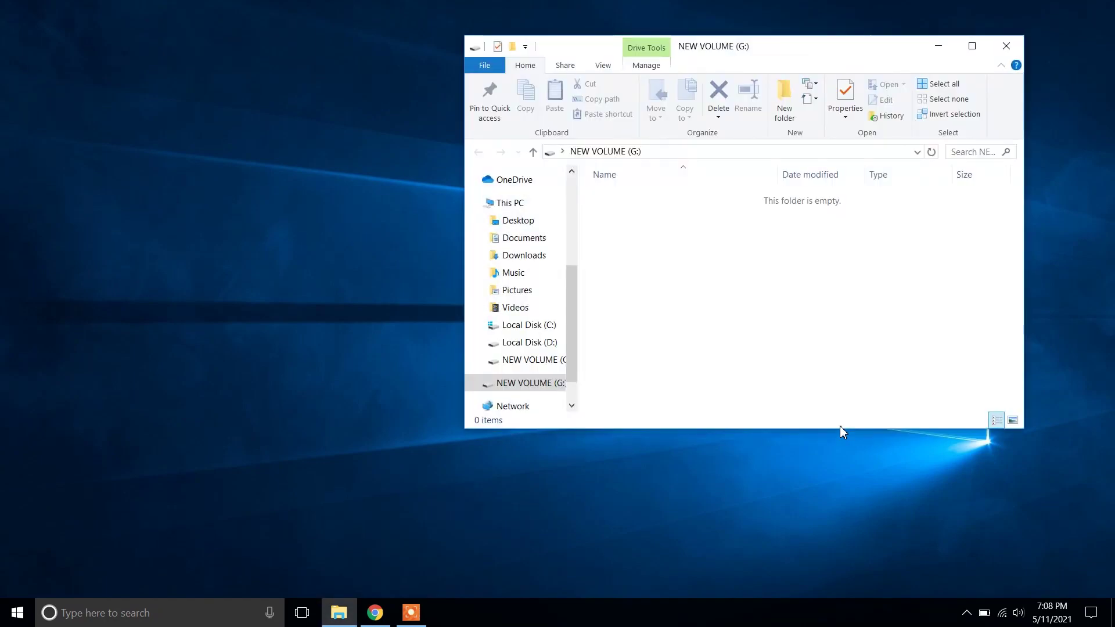
Scan the reconnected USB flash drive with Panda Dome and close the scan results
click(932, 549)
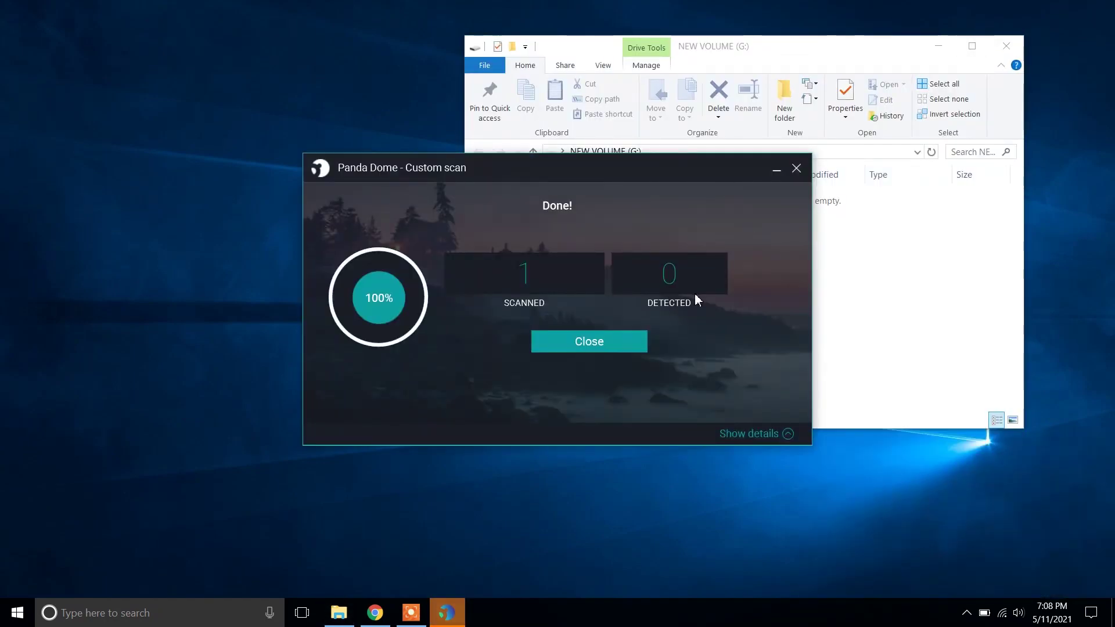
click(582, 346)
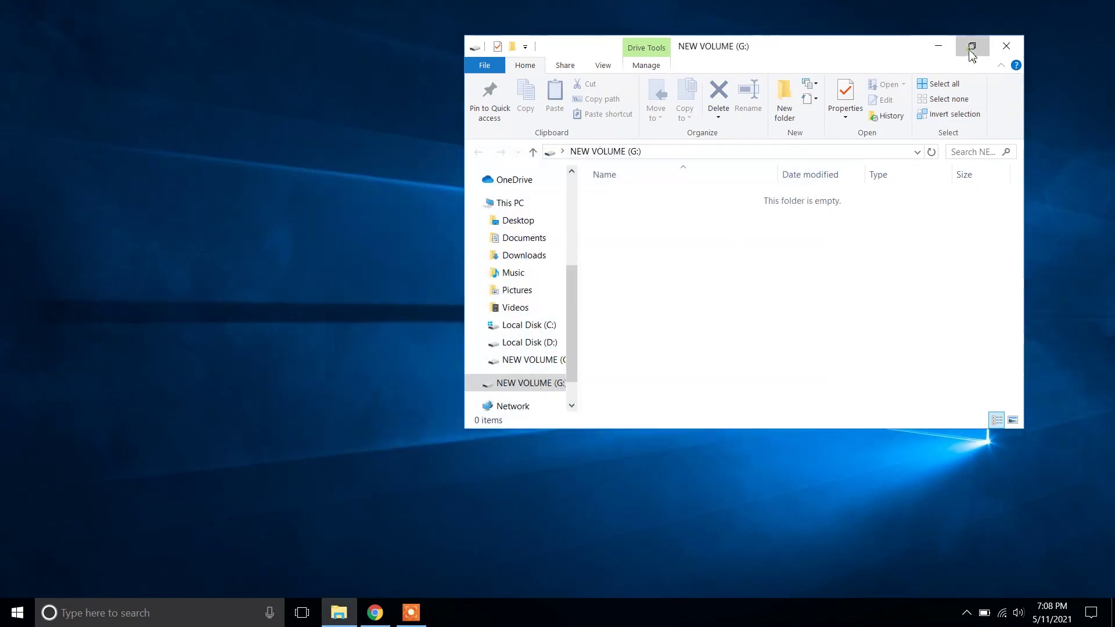
Maximize File Explorer, open NEW VOLUME (G:) from This PC to check its contents, and close the window
click(971, 46)
click(72, 320)
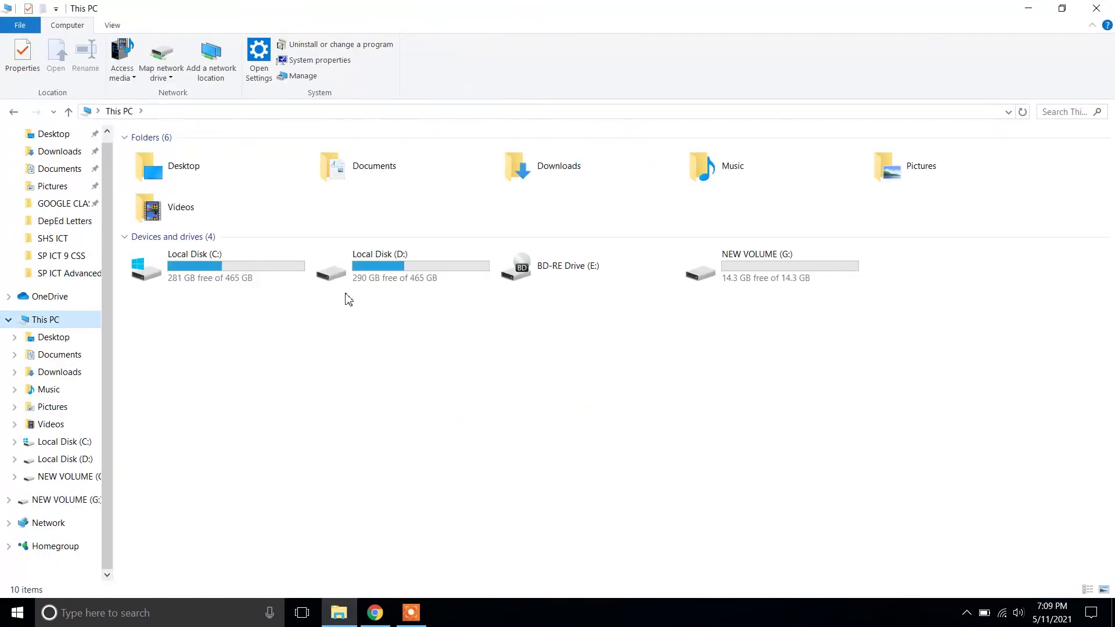
right_click(733, 278)
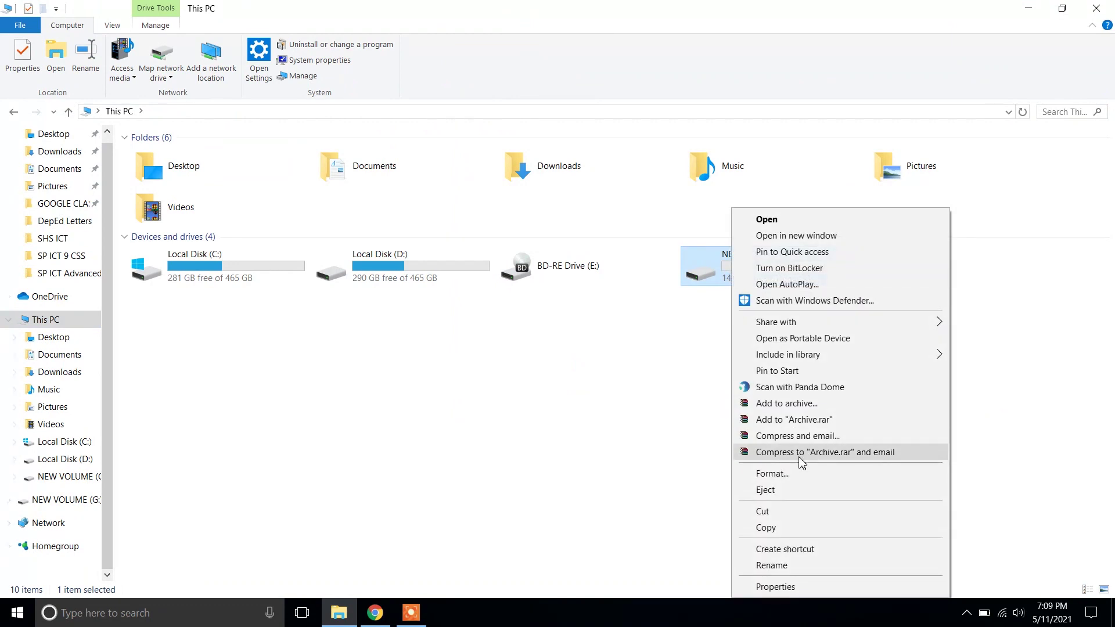
click(859, 218)
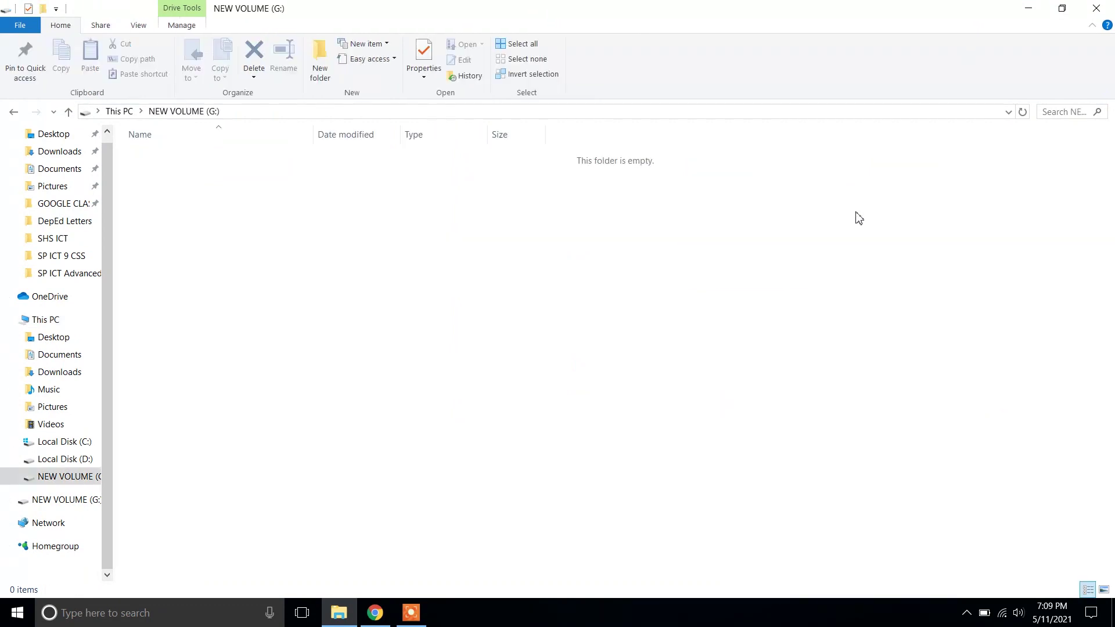
click(71, 112)
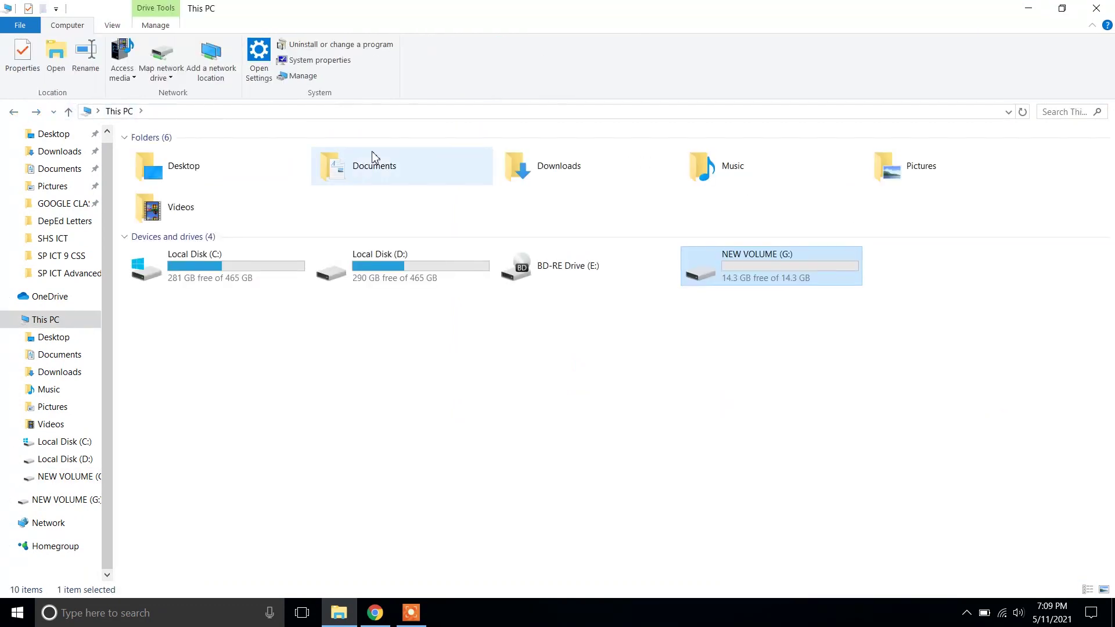
click(1096, 8)
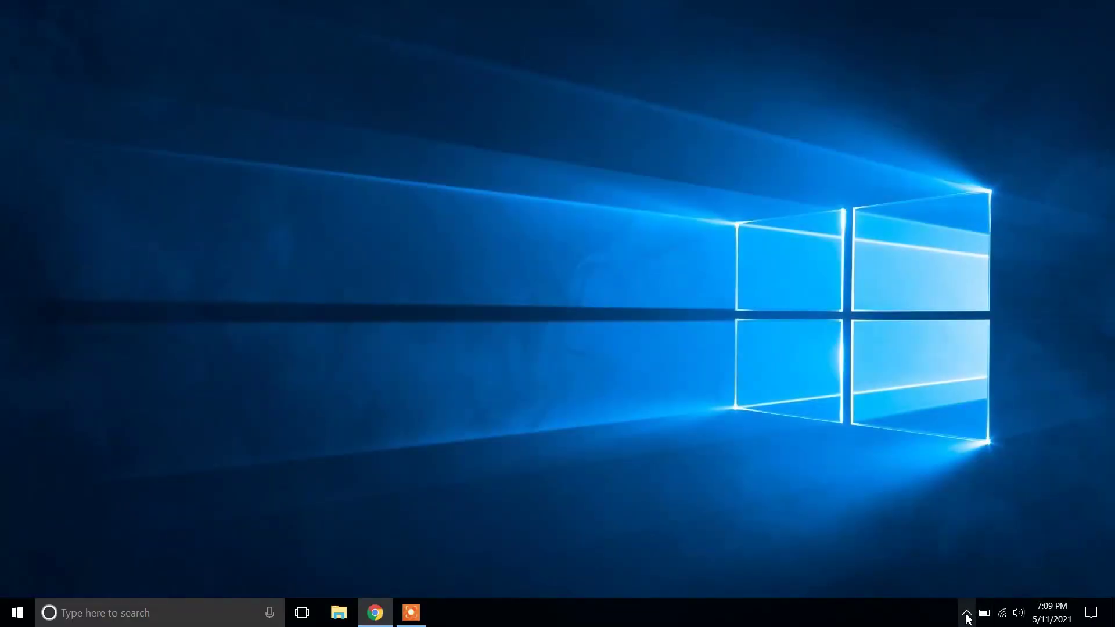
Eject the USB mass storage device once more so it can be unplugged safely
click(966, 613)
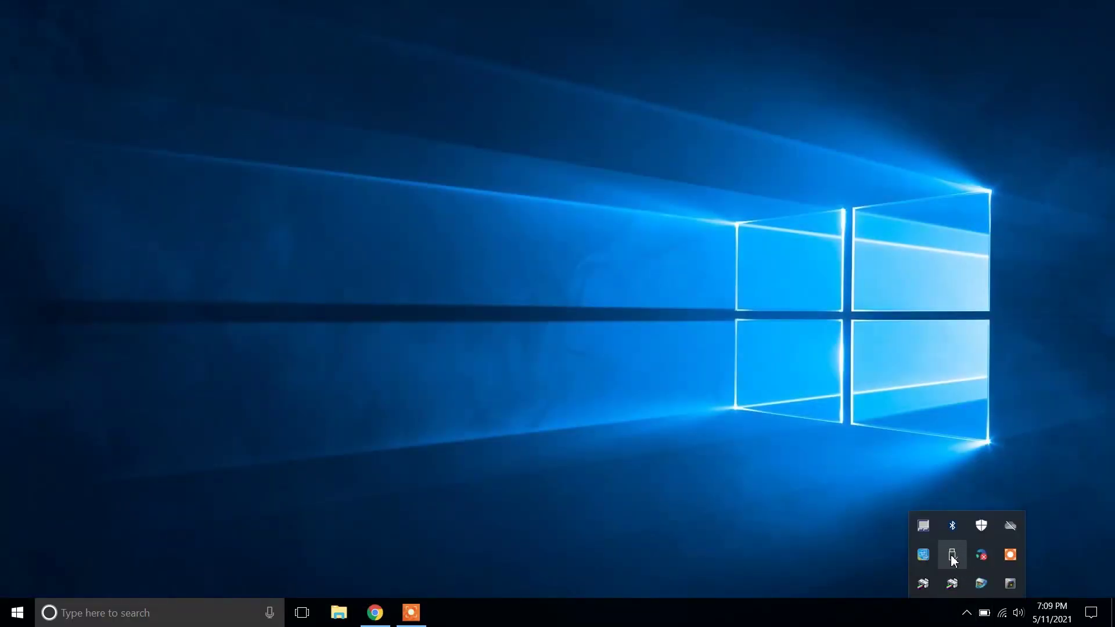
click(953, 553)
click(980, 531)
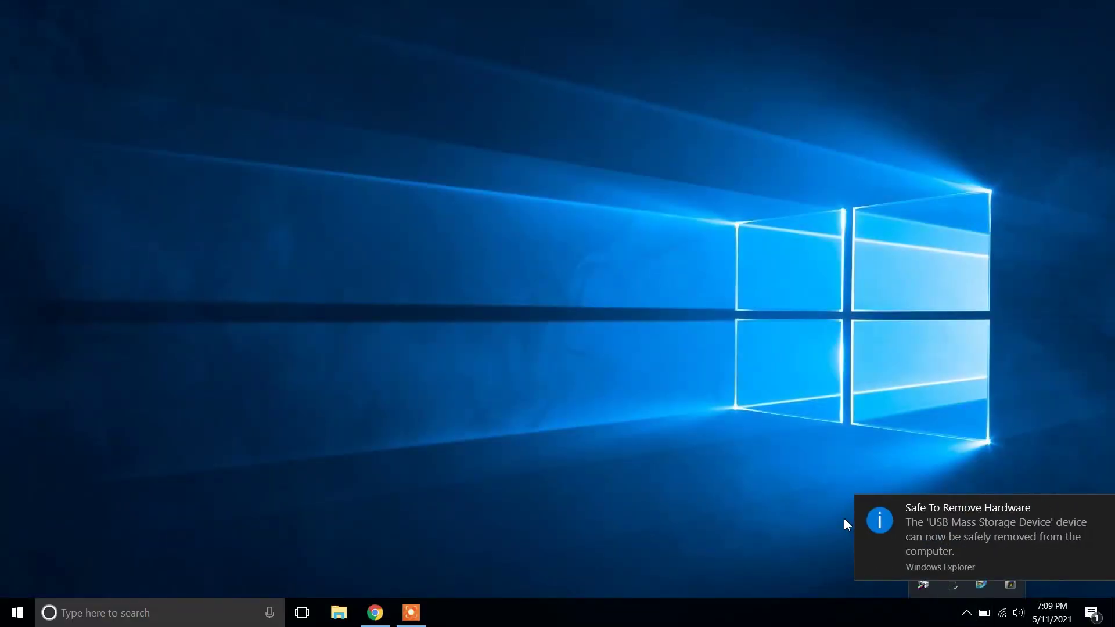
click(411, 612)
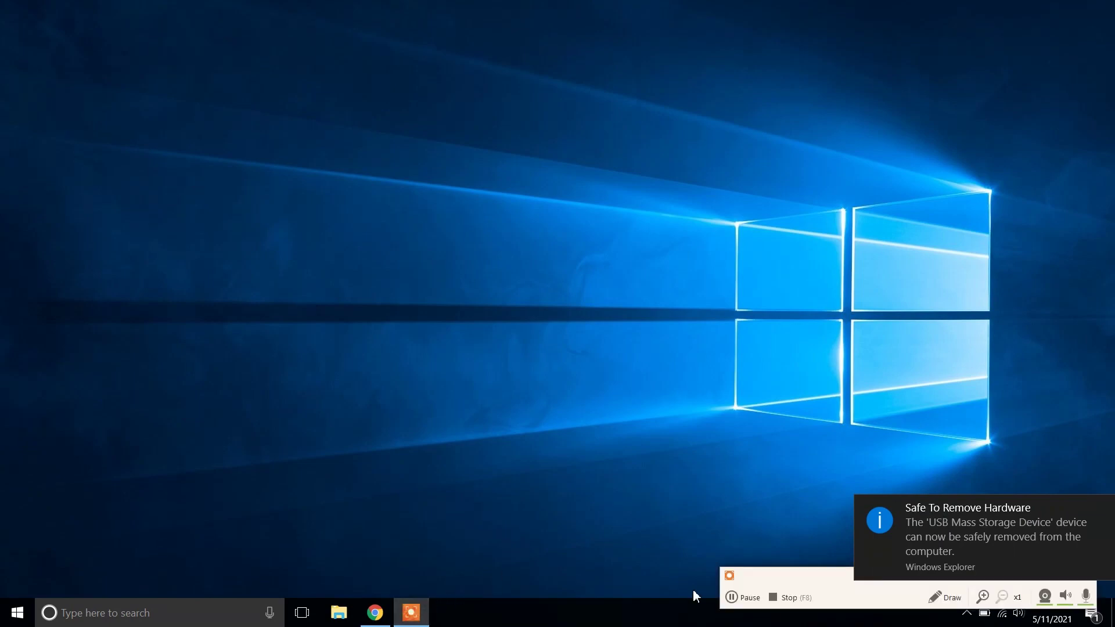